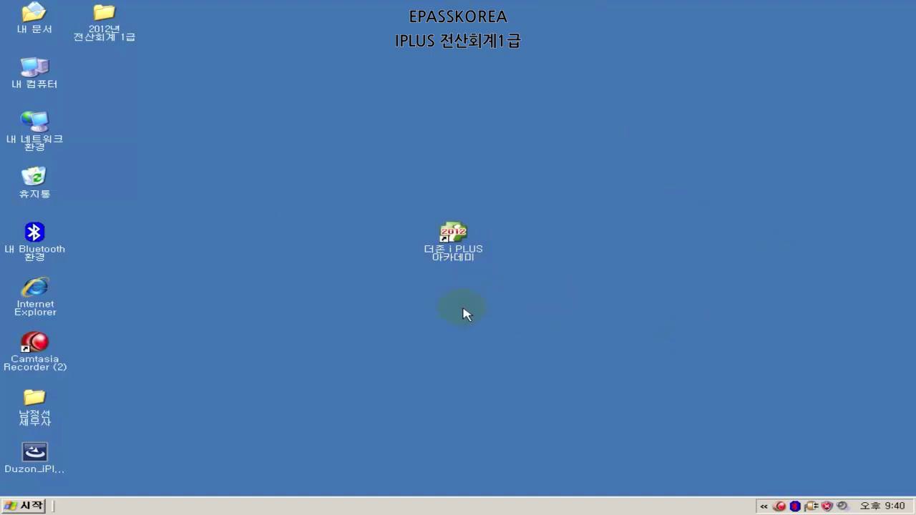
- Launch iPLUS Academy and log into company 2001 at the 전산회계1급 grade
double_click(455, 246)
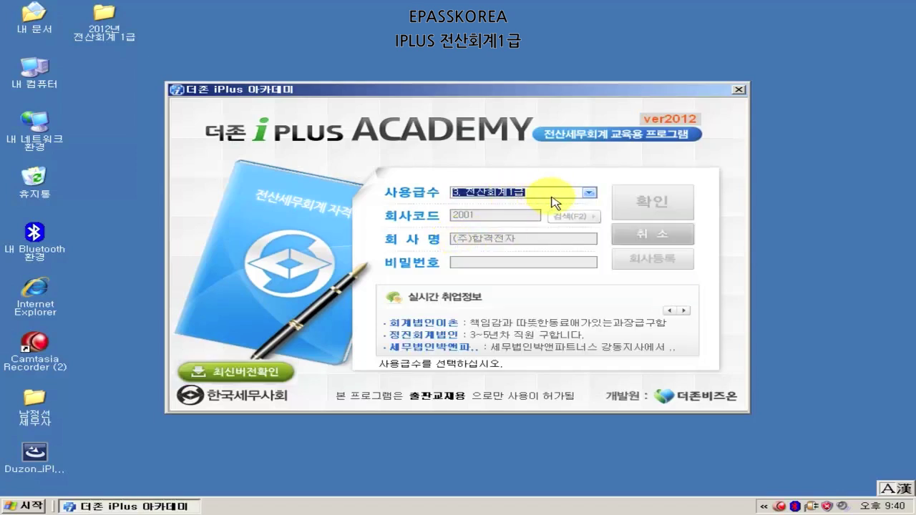
click(588, 192)
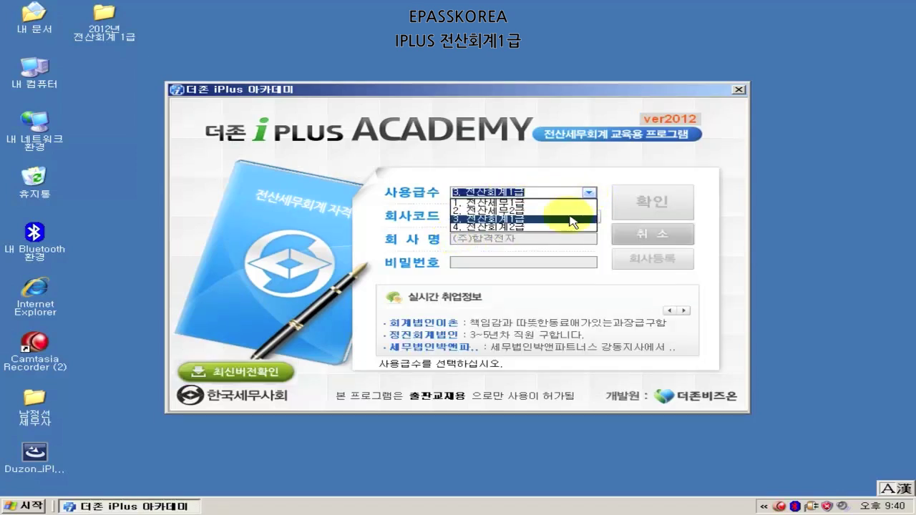
click(571, 219)
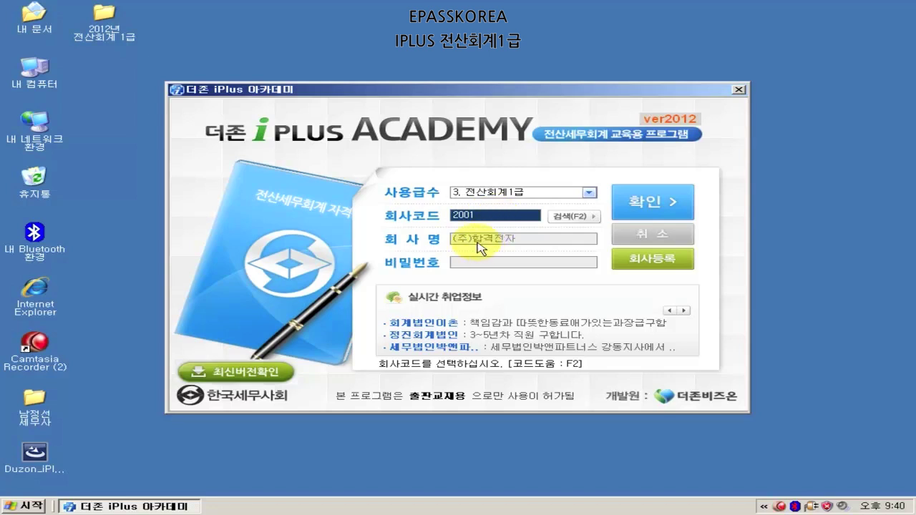
text(2001)
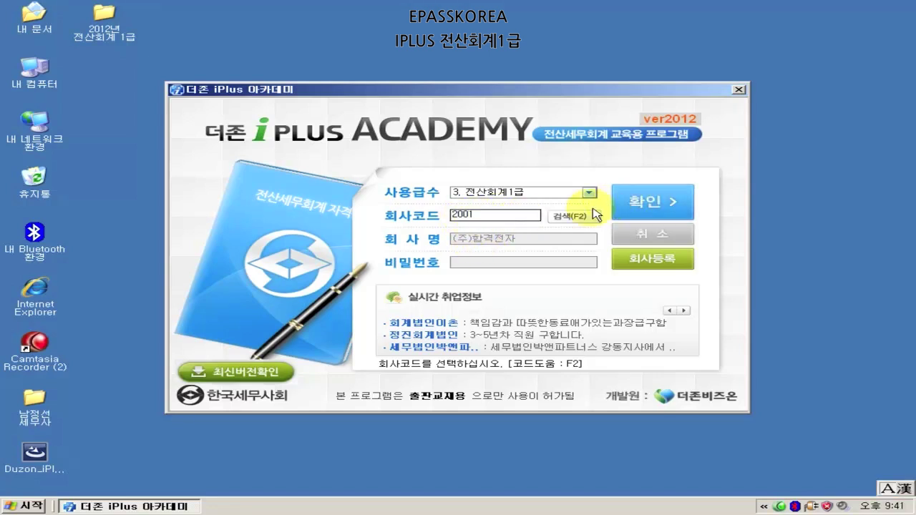
key(Return)
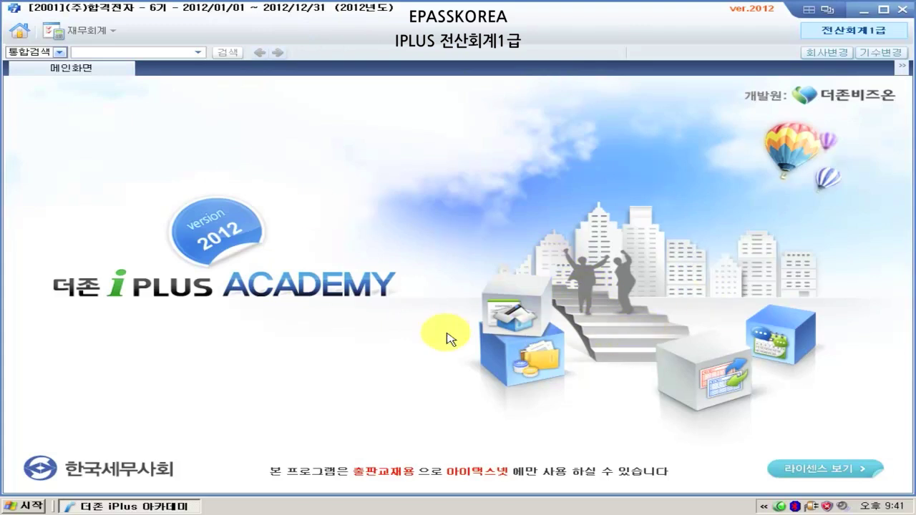
- Open 거래처등록 from the 기초정보관리 section of the 재무회계 full menu
click(83, 34)
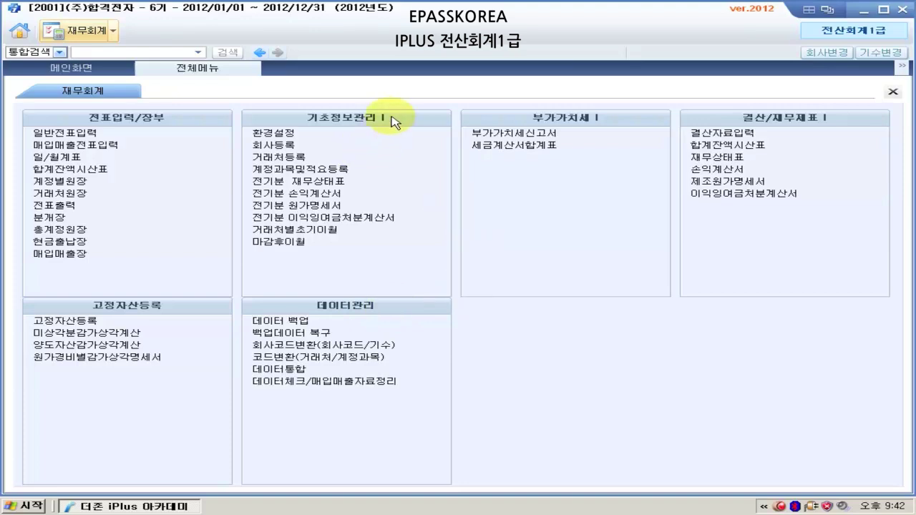
click(304, 159)
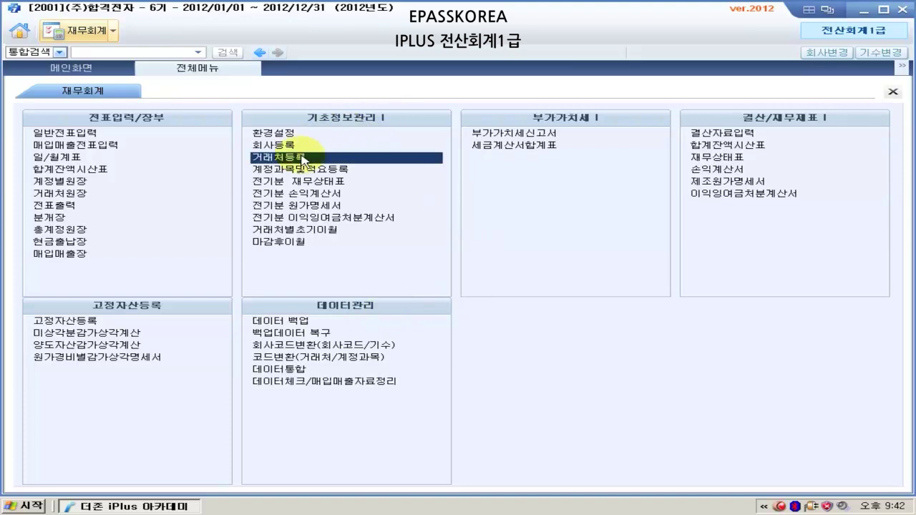
double_click(304, 159)
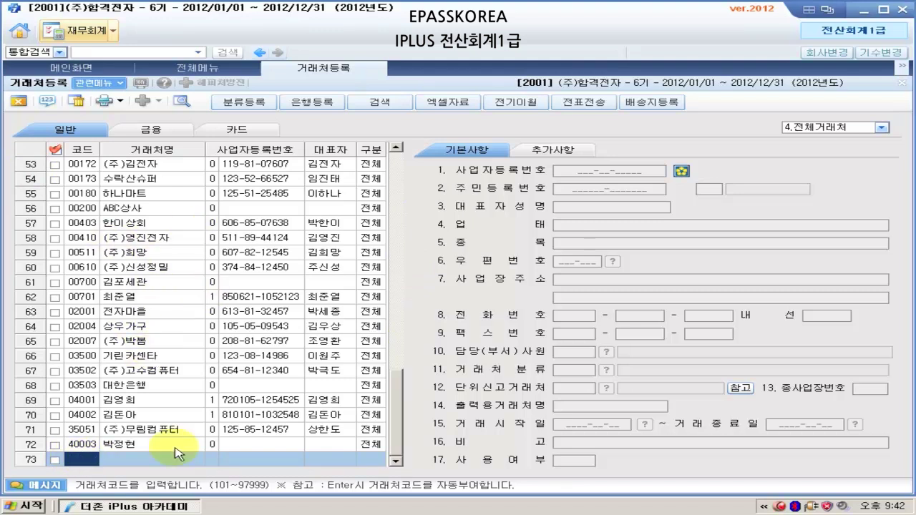
- Add customer code 00500 on row 73 and enter the customer's name
click(80, 460)
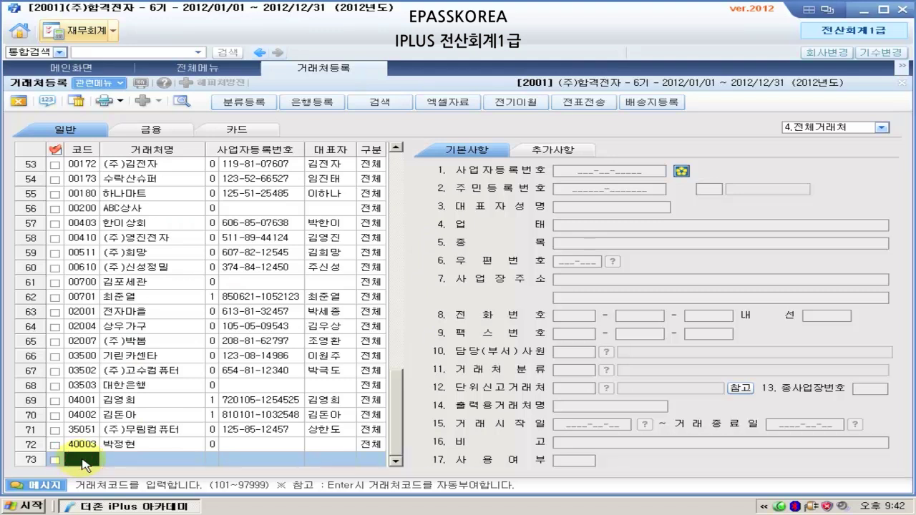
text(500)
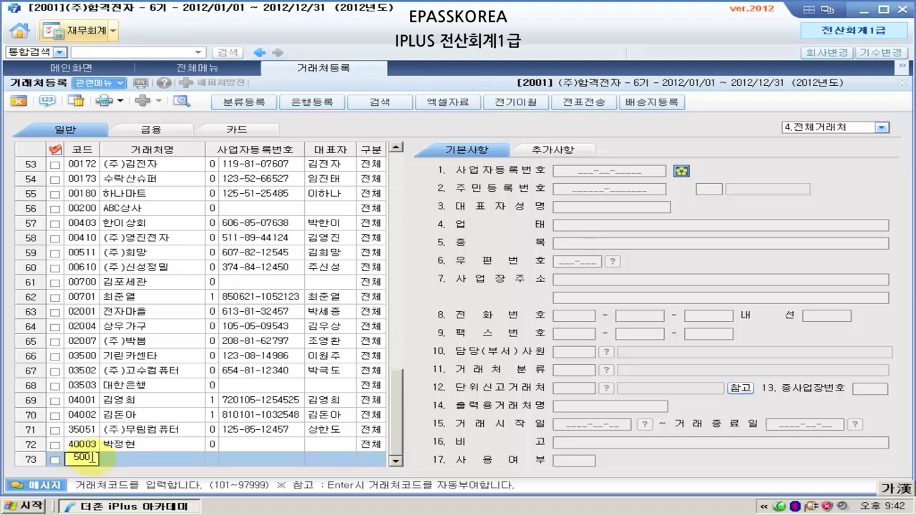
key(Return)
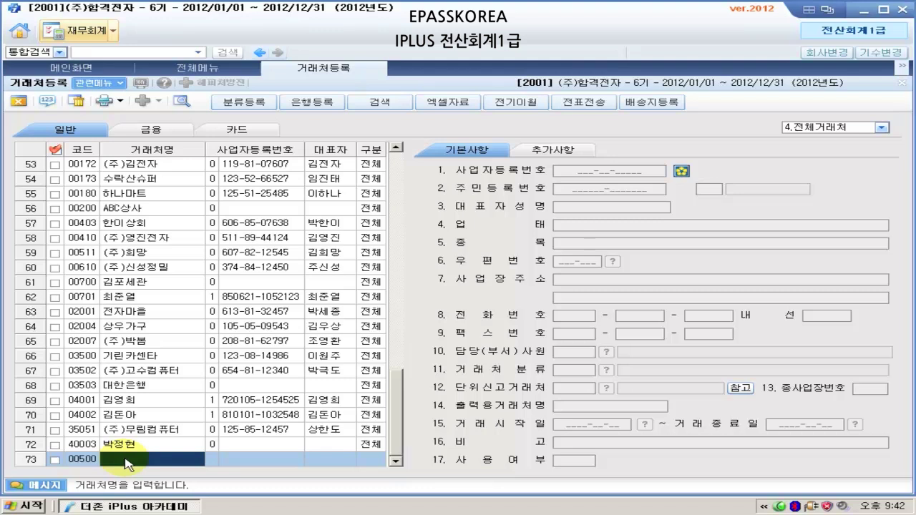
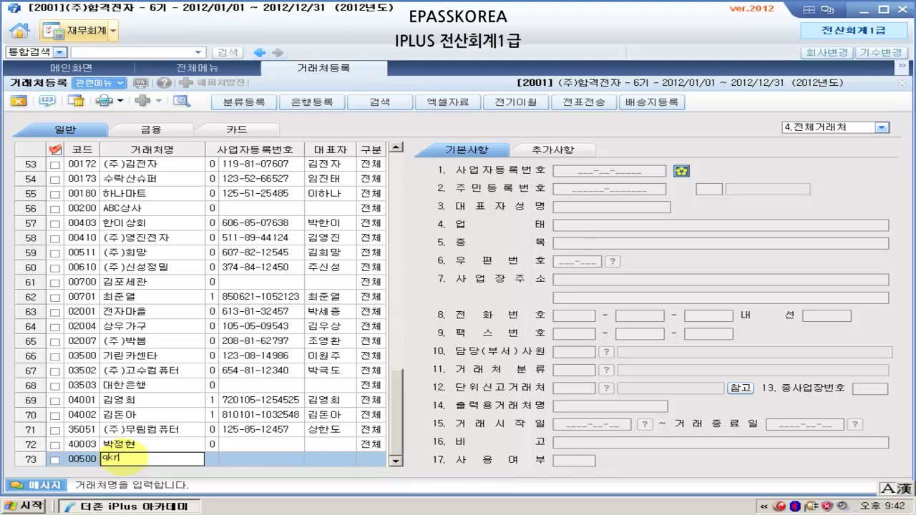
key(Return)
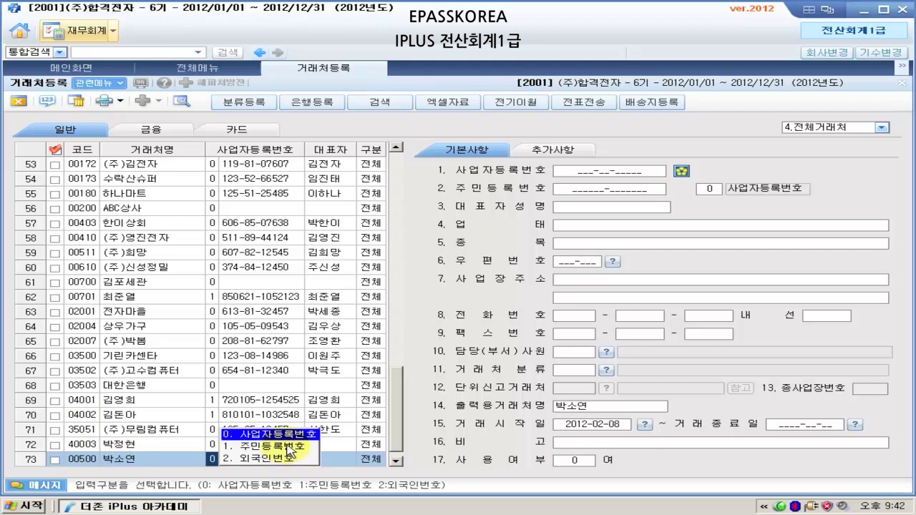
- Identify the customer by resident registration number, enter it, and keep type 전체
click(288, 445)
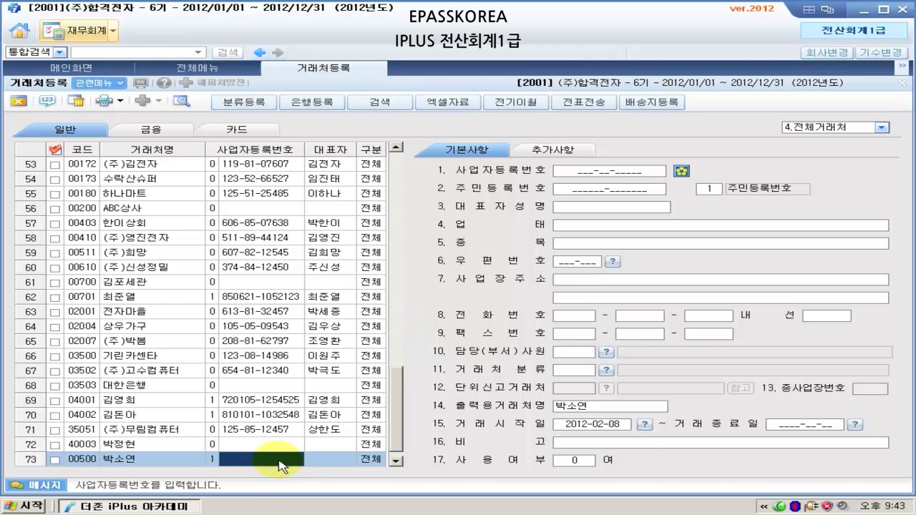
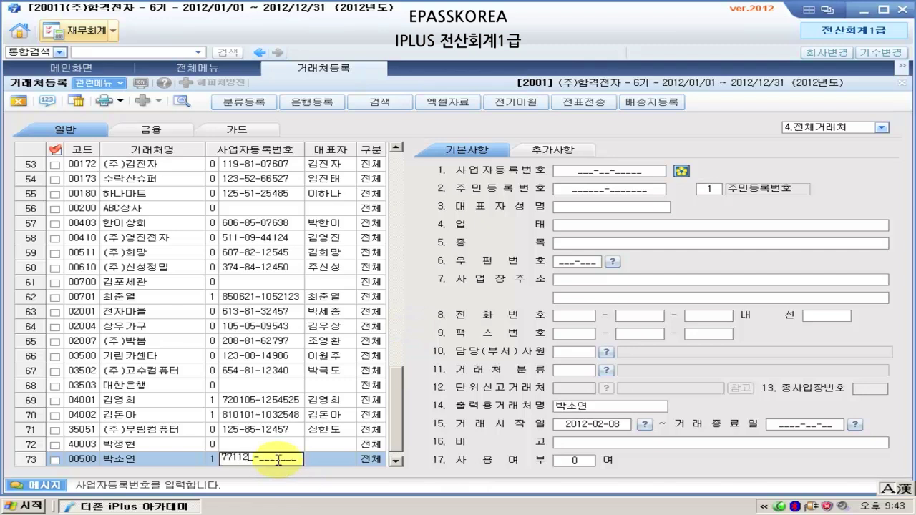
key(Return)
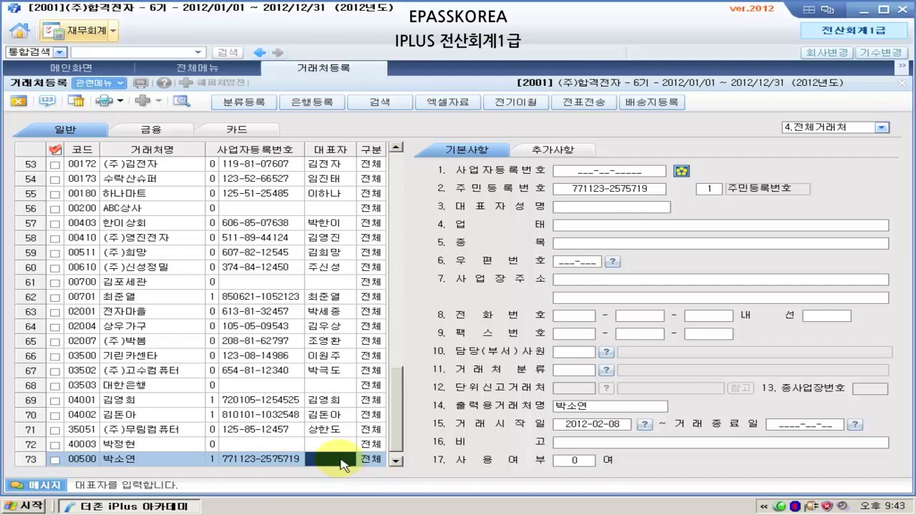
key(Return)
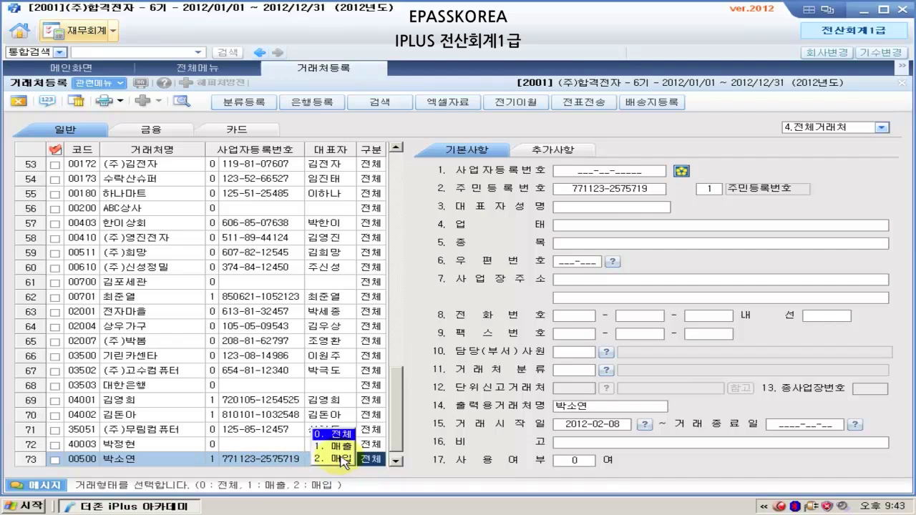
key(Return)
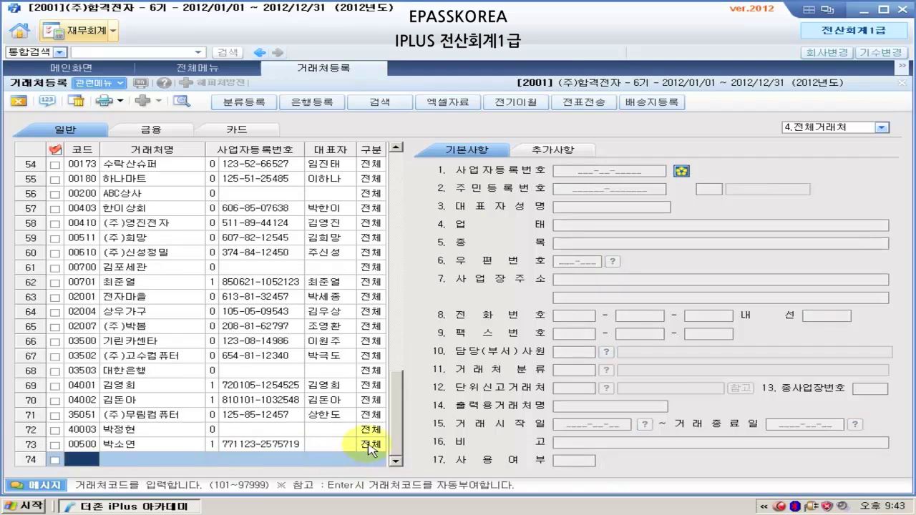
- Verify row 73's type 전체 and resident-number details, then close customer registration
click(372, 445)
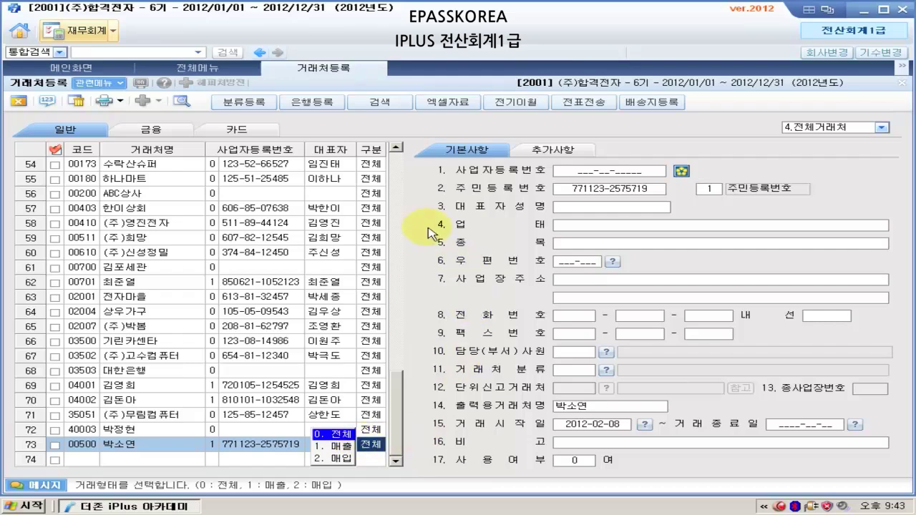
click(335, 434)
click(372, 445)
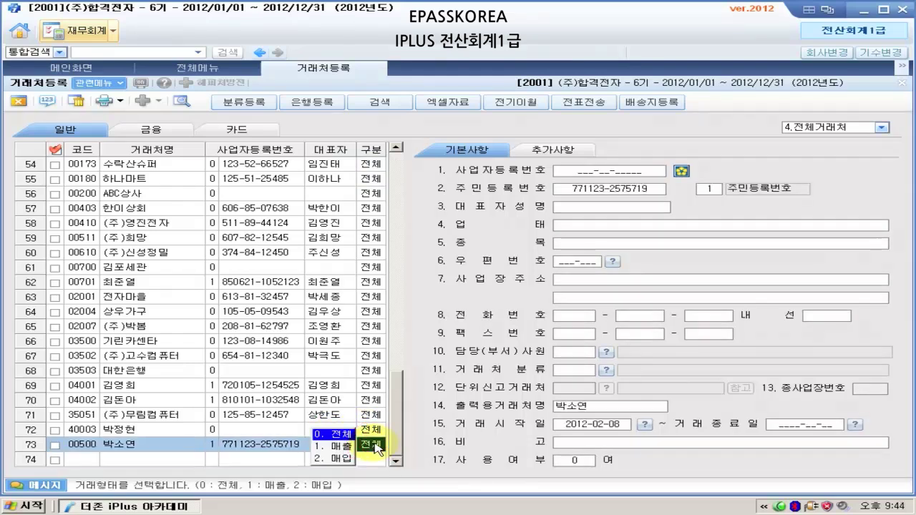
click(606, 178)
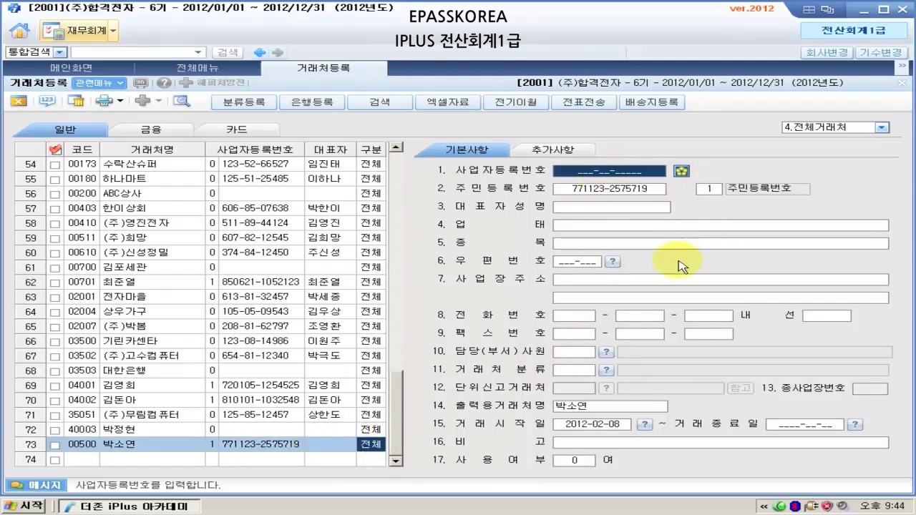
click(630, 189)
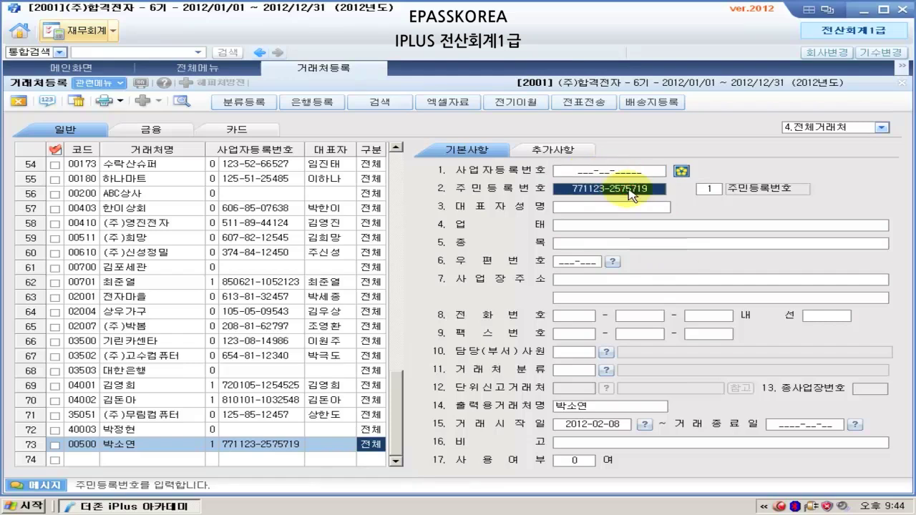
click(708, 189)
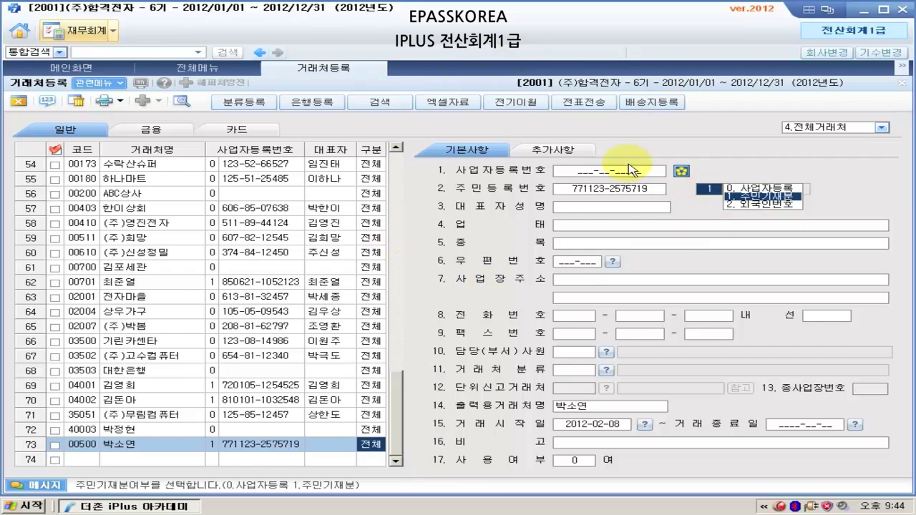
click(18, 104)
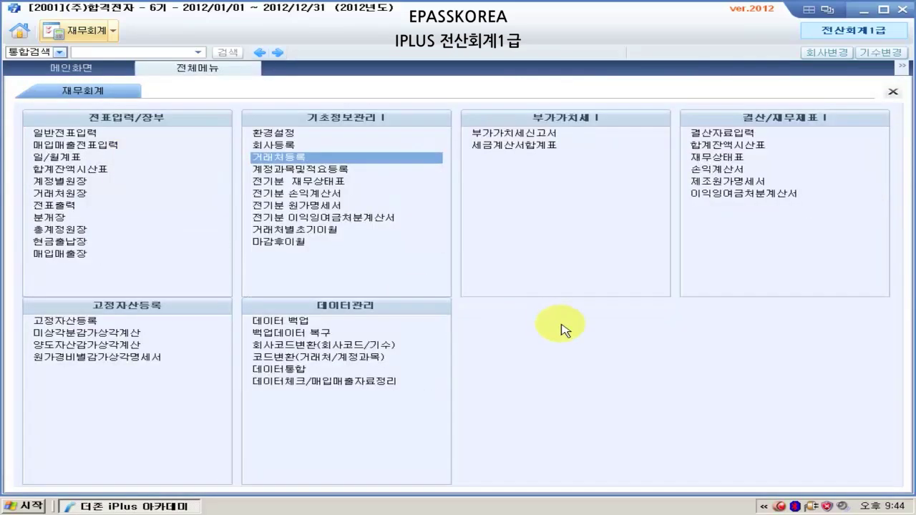
- Reopen customer registration and search for the new customer by business name (상호)
click(282, 159)
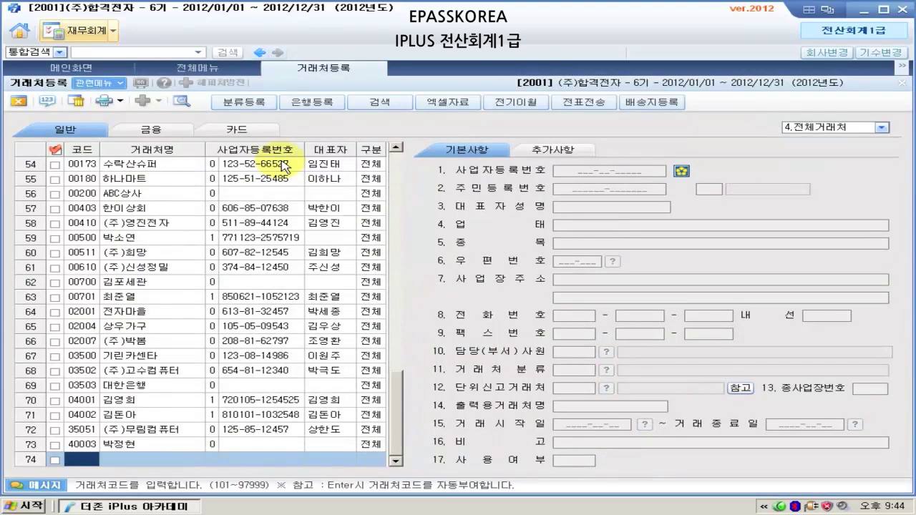
click(380, 102)
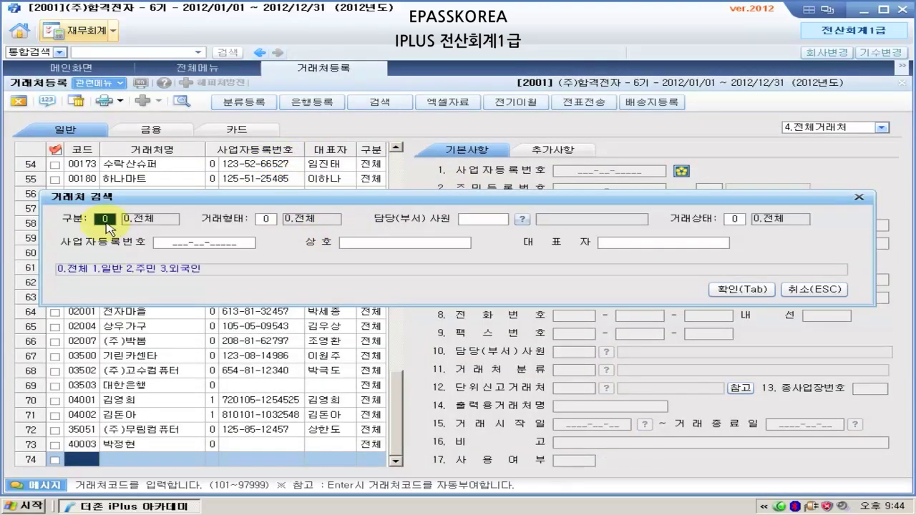
key(Return)
key(Return)
key(Return)
key(Return)
key(Return)
key(Return)
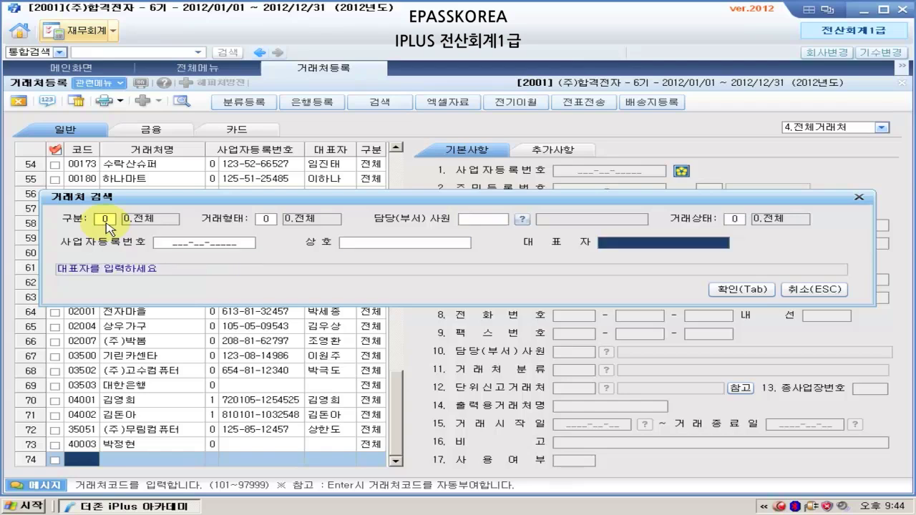
key(Up)
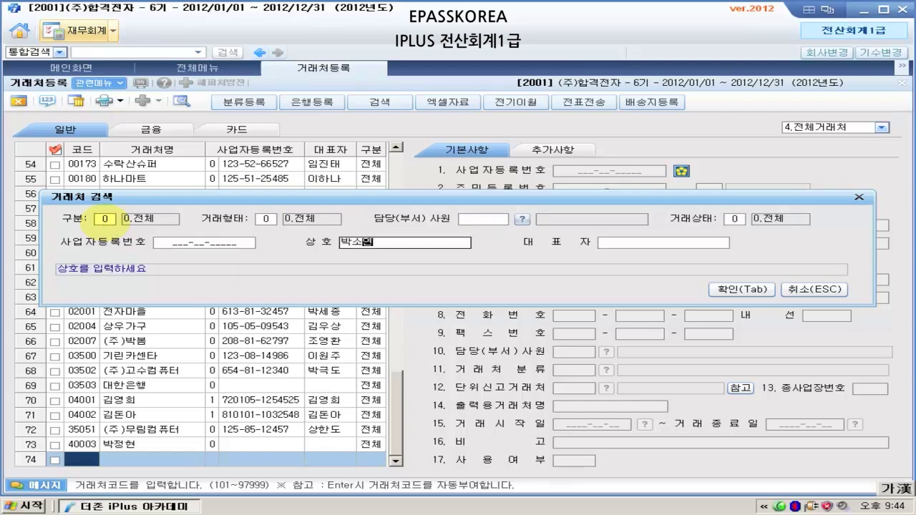
key(Return)
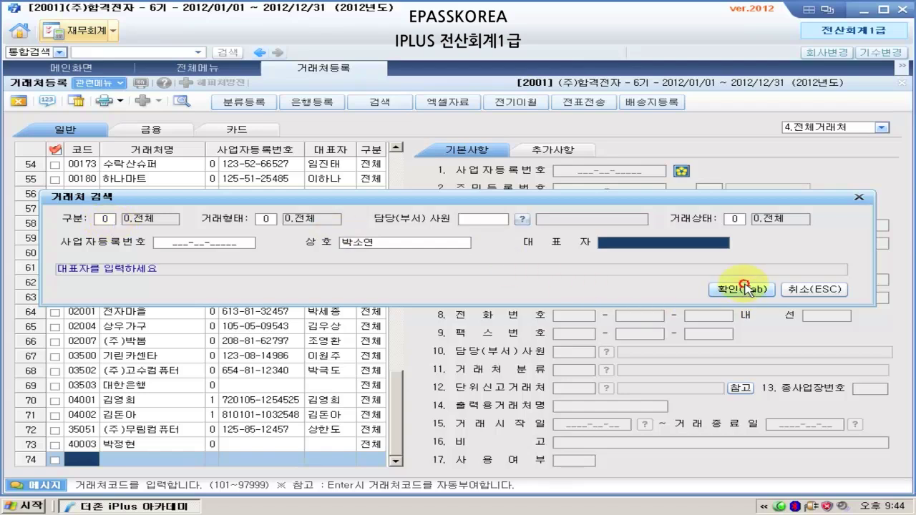
click(742, 289)
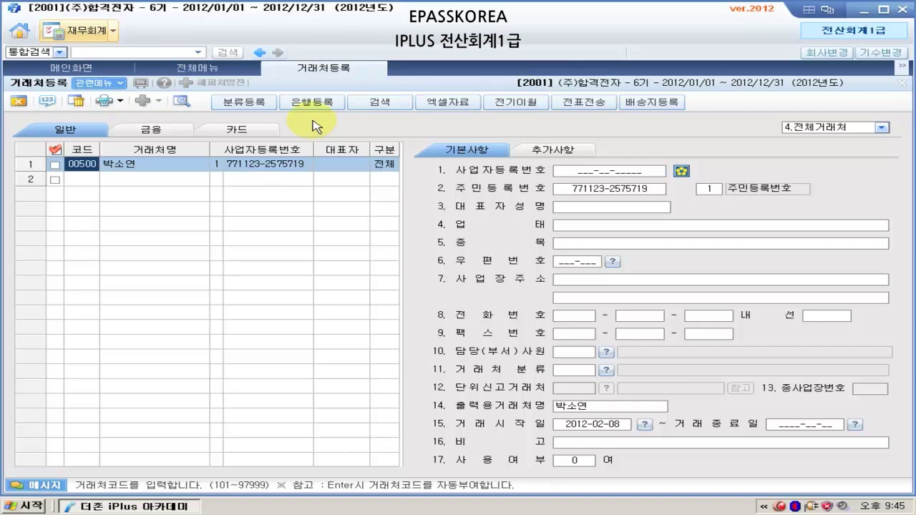
- Close 거래처등록 and open 계정과목및적요등록
click(20, 102)
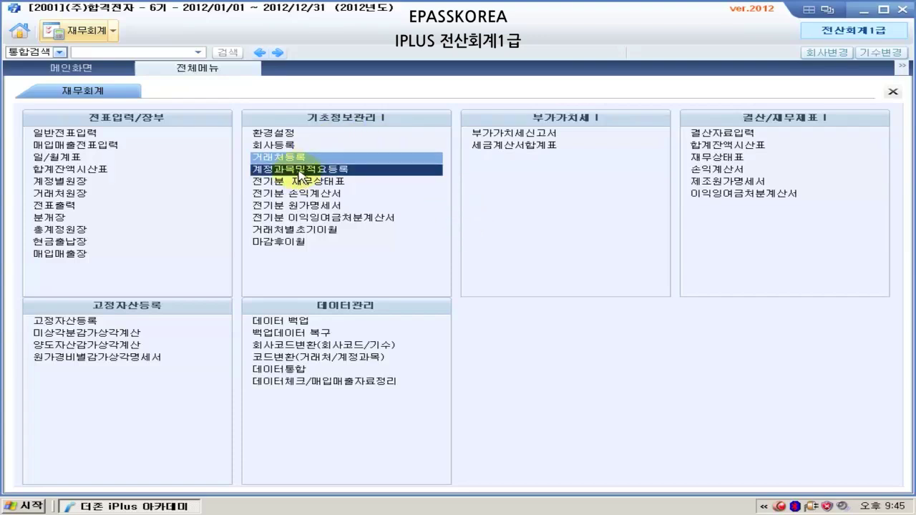
click(299, 174)
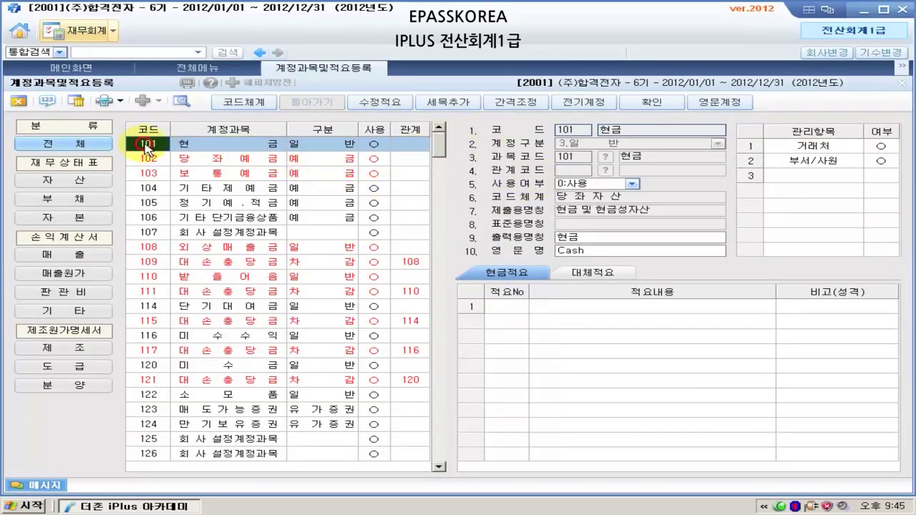
- Select account 125 and rename it 단기매매증권
text(125)
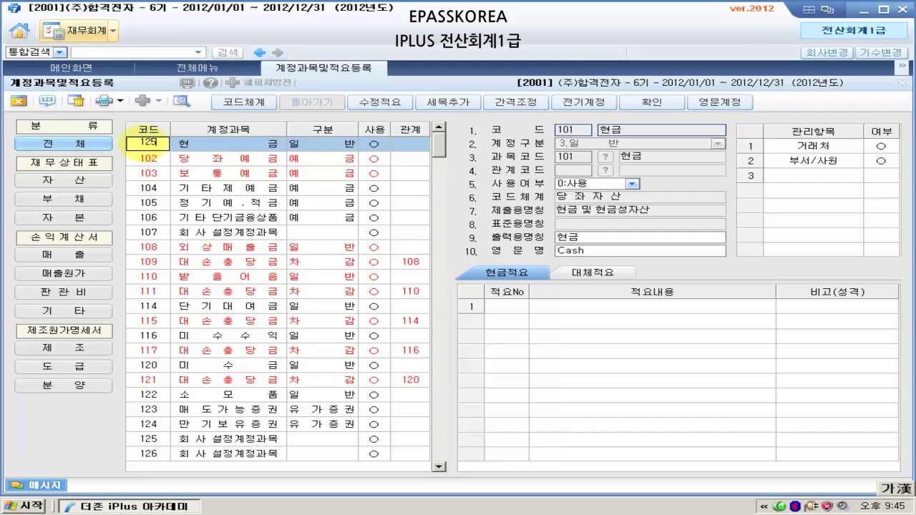
click(234, 440)
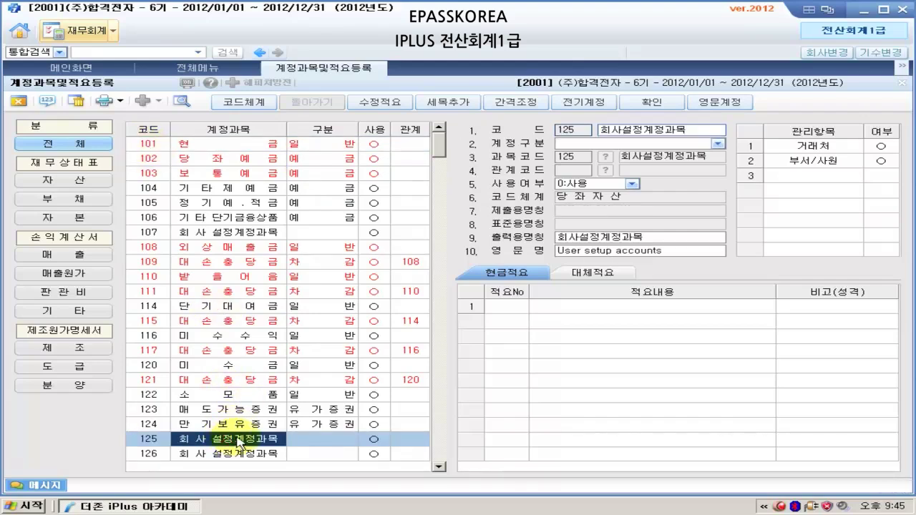
drag(438, 148, 430, 172)
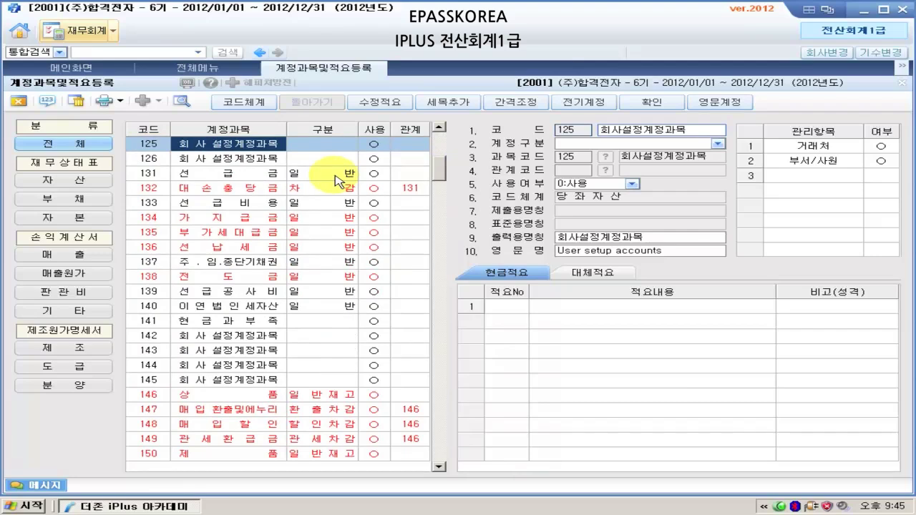
click(632, 133)
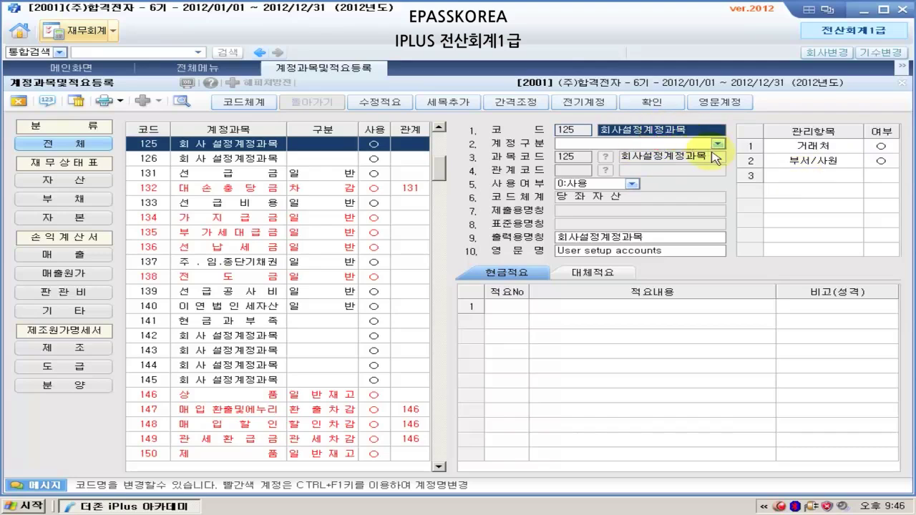
text(단)
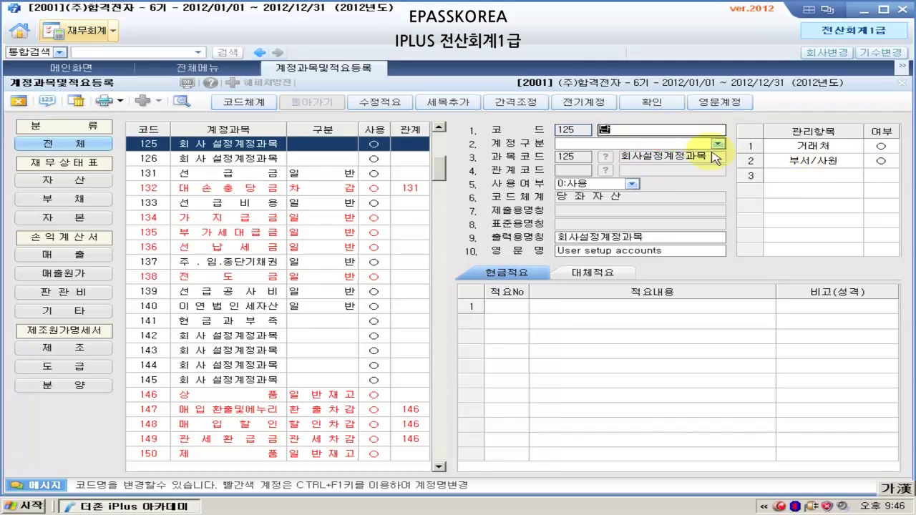
text(기매매증권)
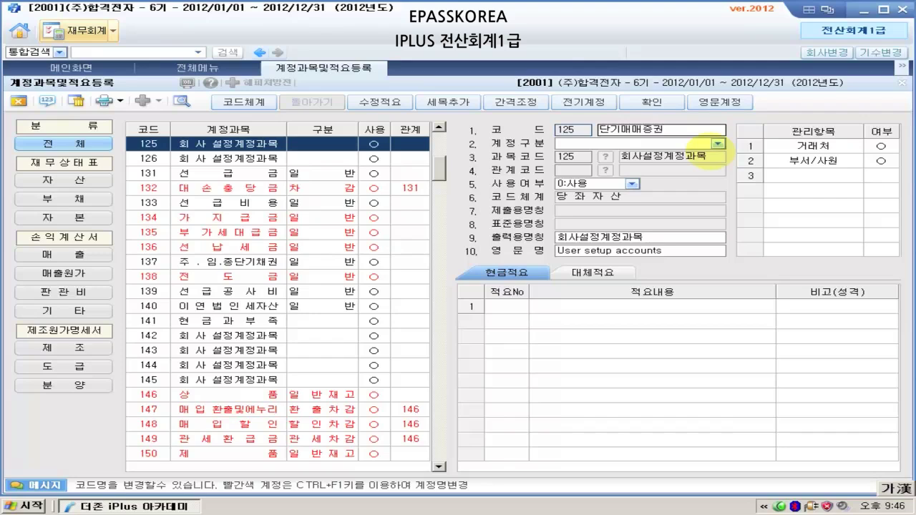
click(533, 105)
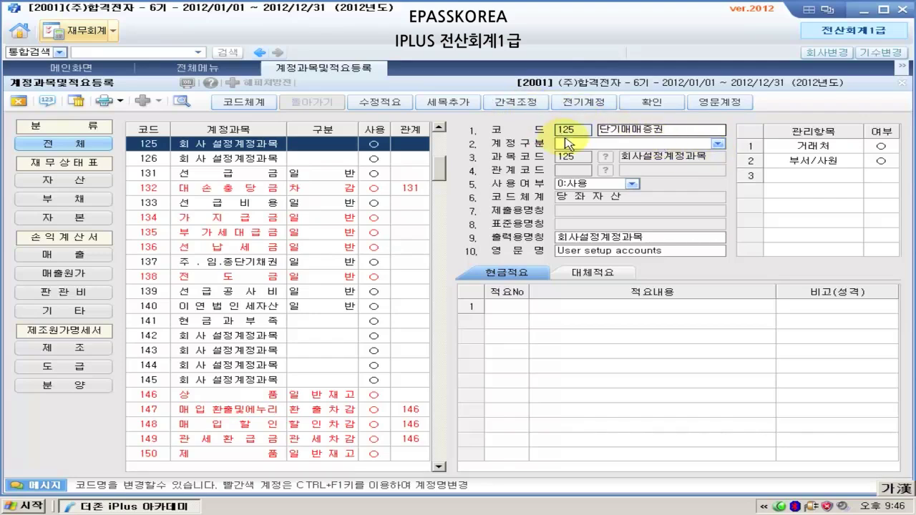
click(687, 131)
key(Return)
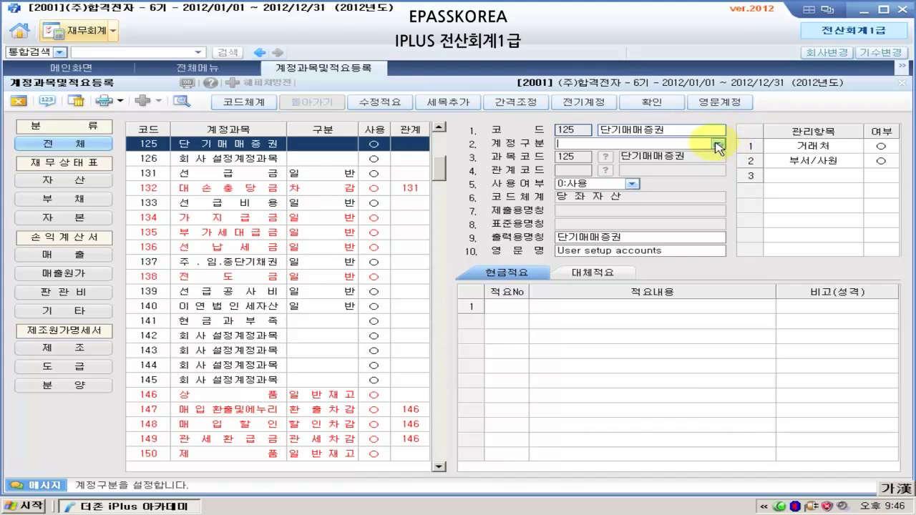
- Set account 125's category (계정구분) to 5.유가증권
click(717, 146)
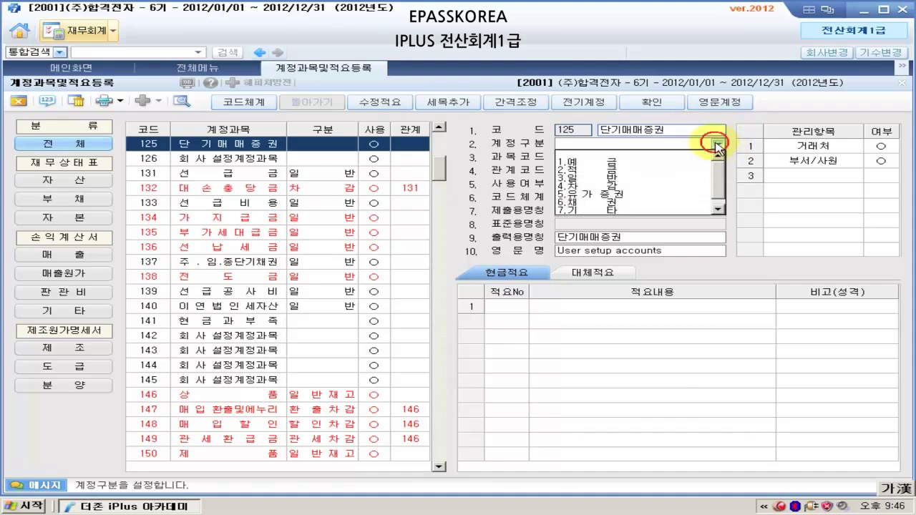
click(676, 194)
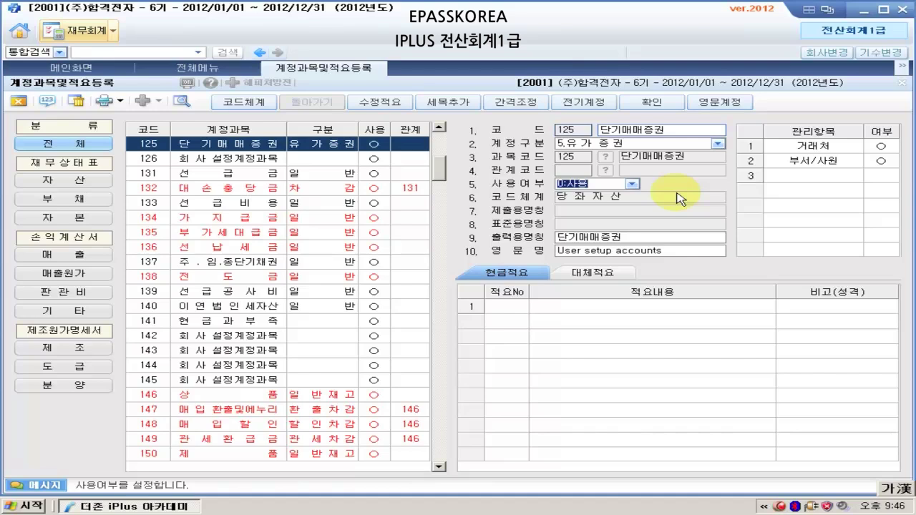
key(Return)
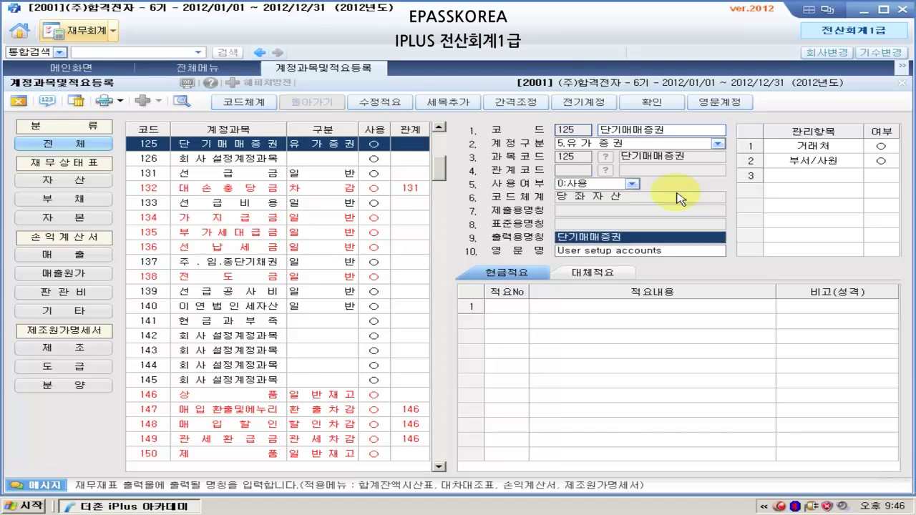
key(Return)
key(Return)
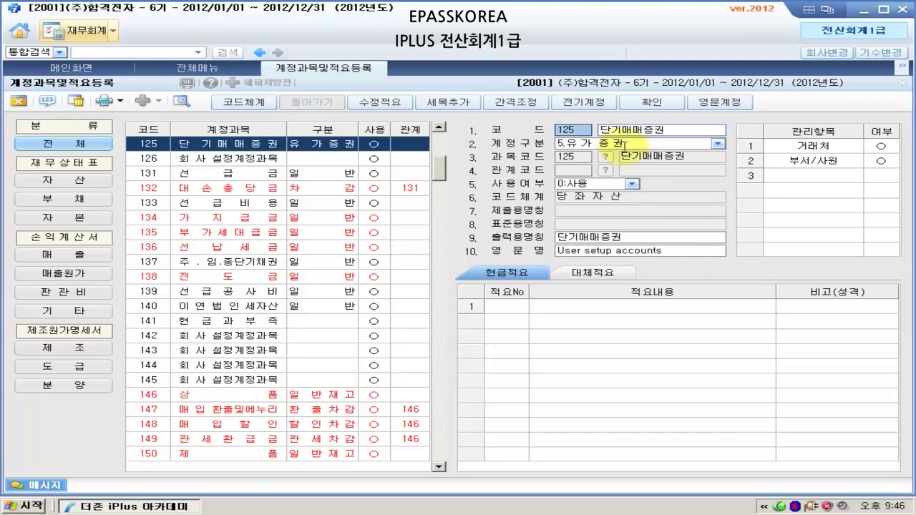
click(676, 131)
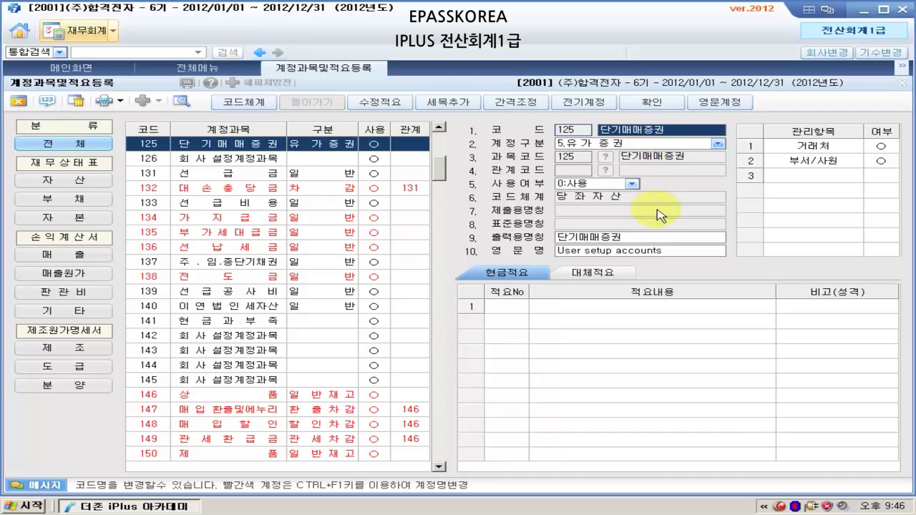
- Register cash memo 01 '주식의 현금매입' for account 125 단기매매증권
click(529, 273)
click(591, 273)
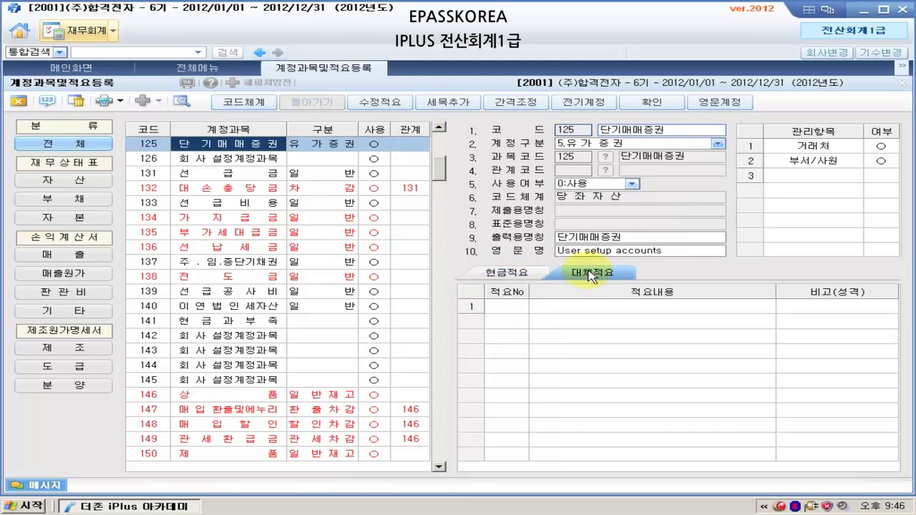
click(505, 274)
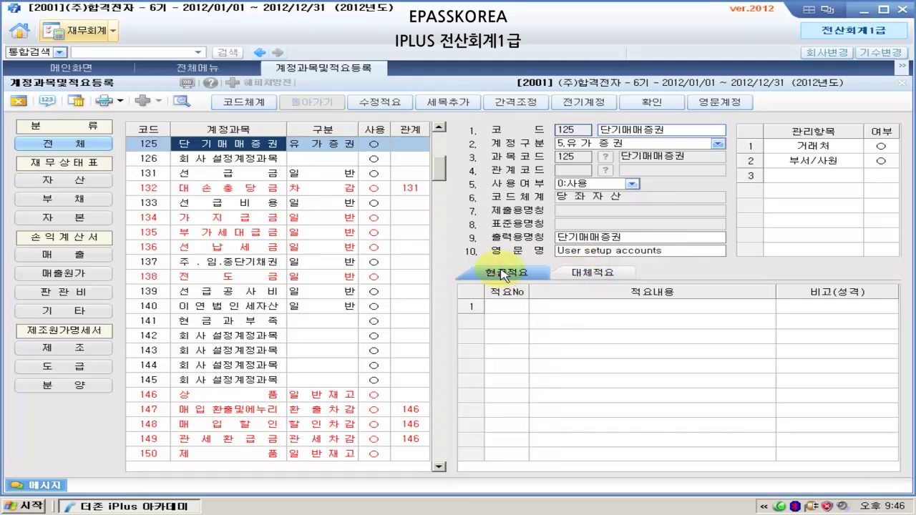
click(506, 307)
text(1)
key(Return)
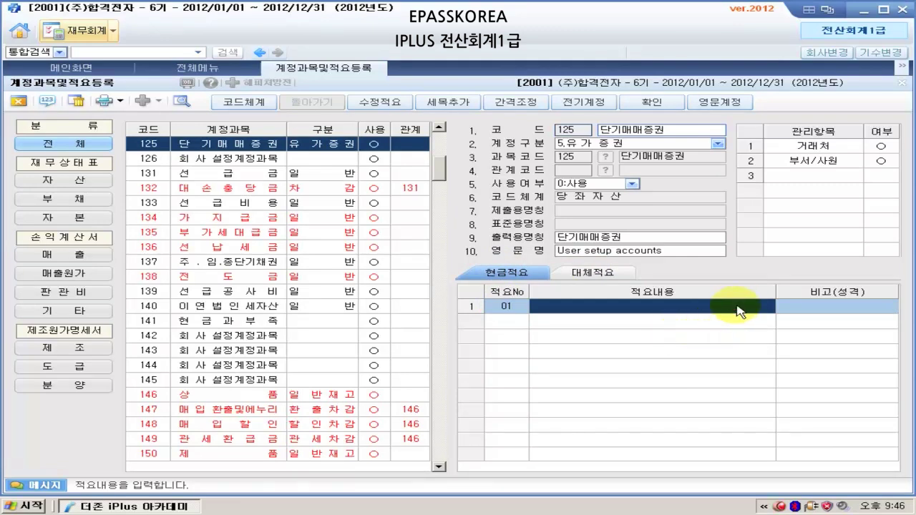
click(737, 306)
text(주식의 )
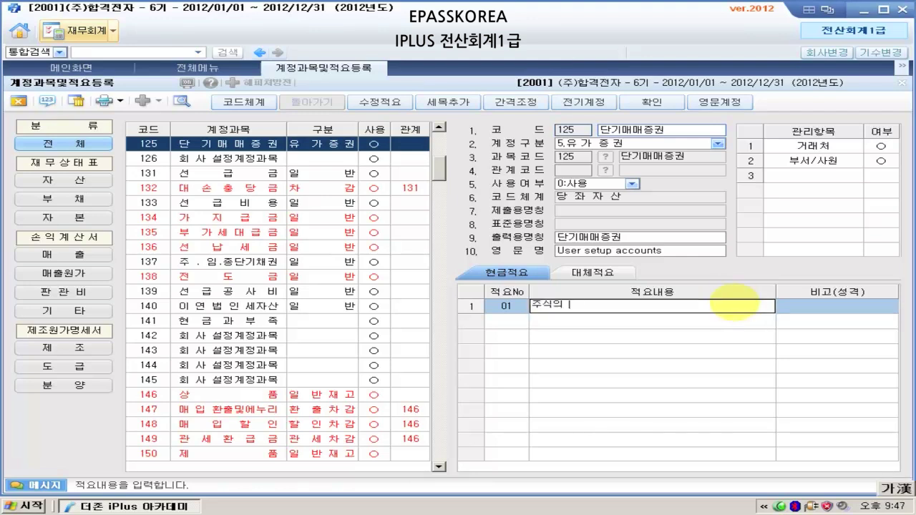
text(현금매입)
key(Return)
key(Return)
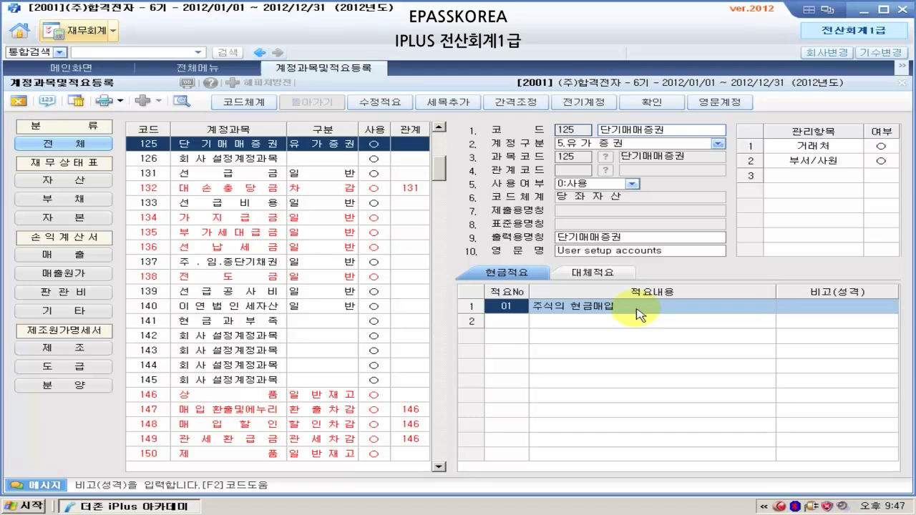
click(633, 131)
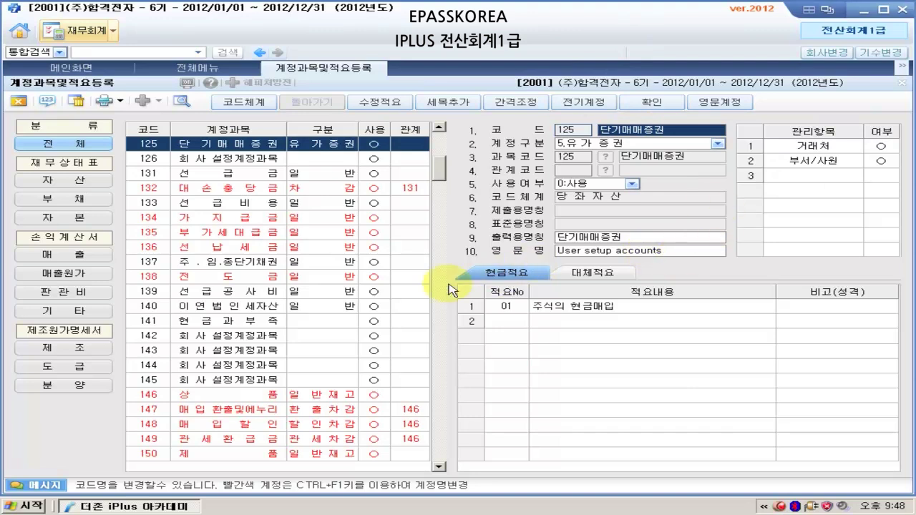
click(162, 144)
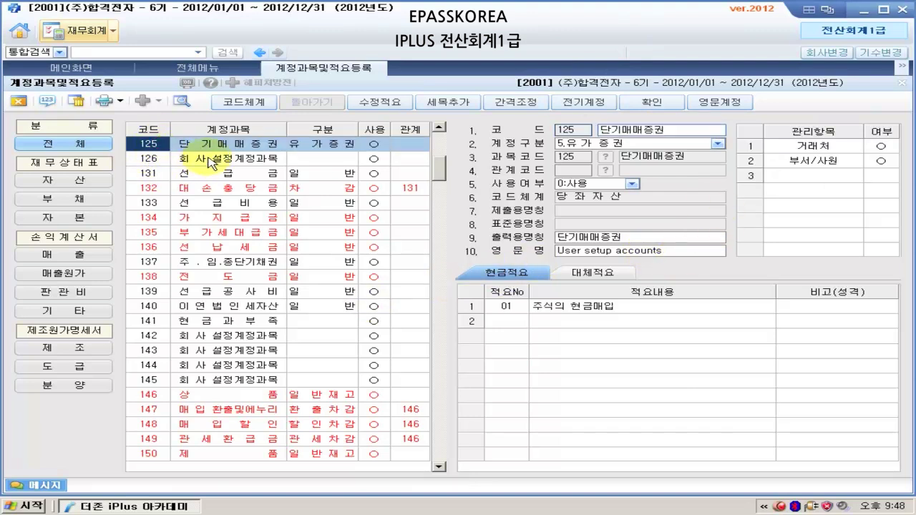
- Recheck account 125 단기매매증권 and its memo, then close the account registration screen
click(227, 148)
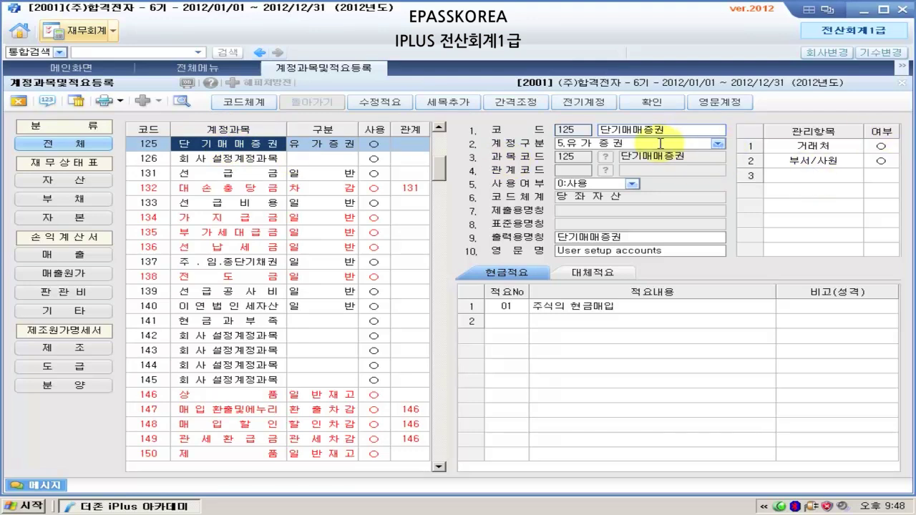
click(610, 307)
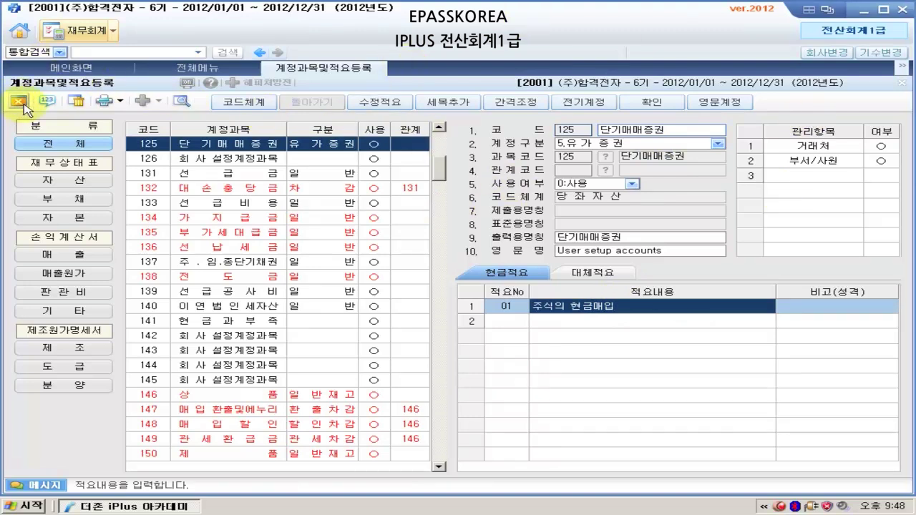
click(21, 103)
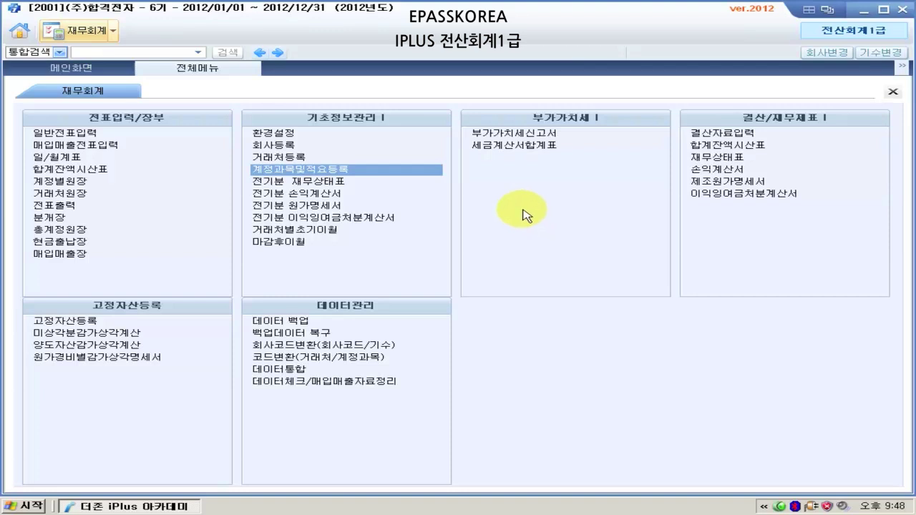
click(354, 172)
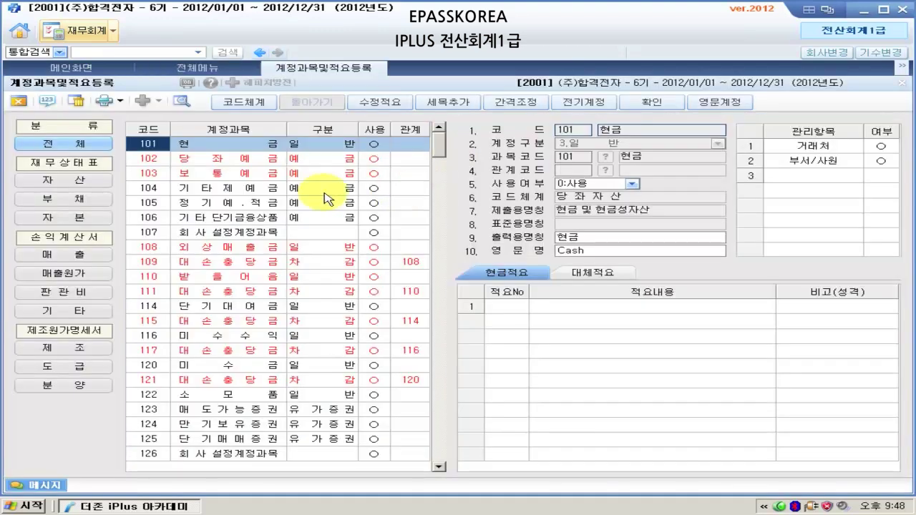
text(125)
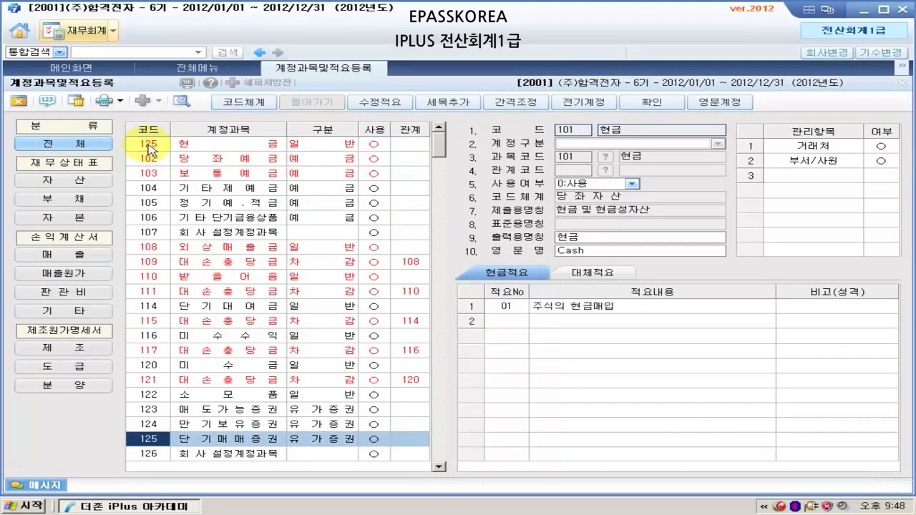
click(233, 438)
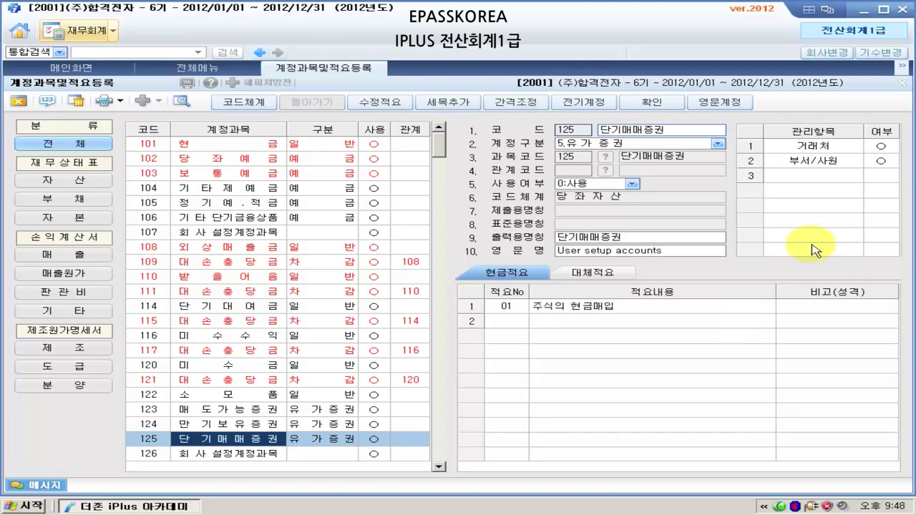
click(18, 104)
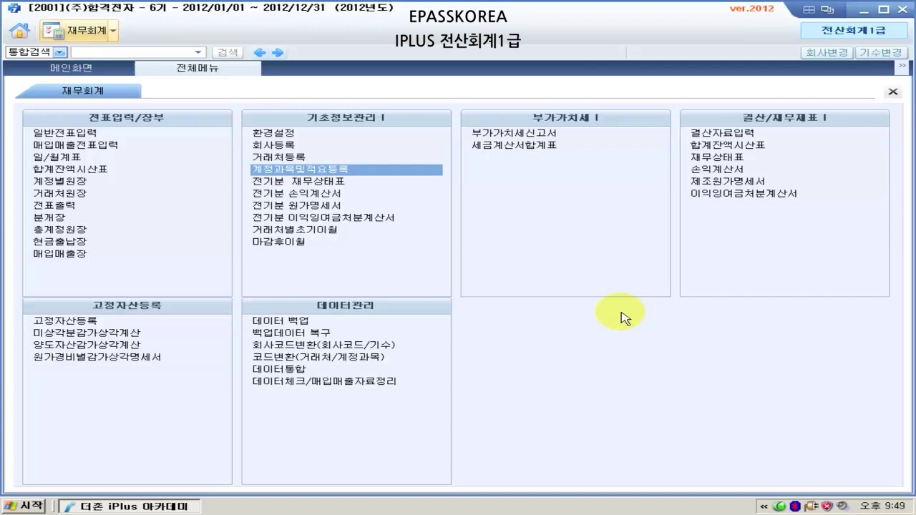
- Launch Hangul 2007 from the Start menu and begin a new paragraph in the blank document
click(33, 509)
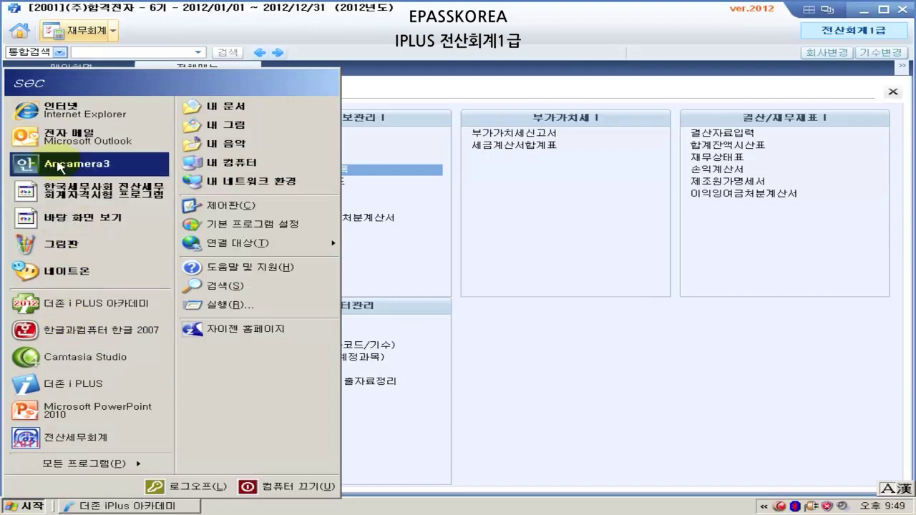
click(121, 333)
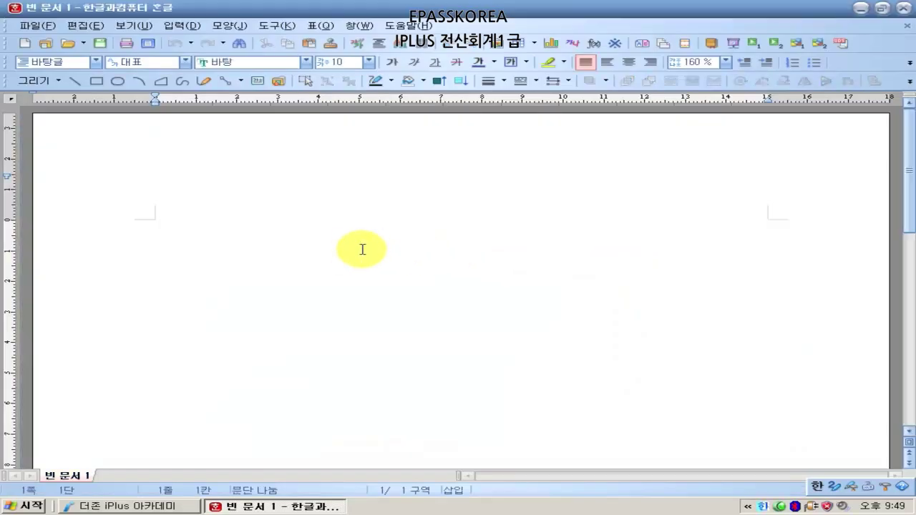
key(Return)
- Type the heading '전기분 손익계산서상 비용 수정(단, 매출원가 수정이 아닌 경우)' on the first line
key(BackSpace)
text(전)
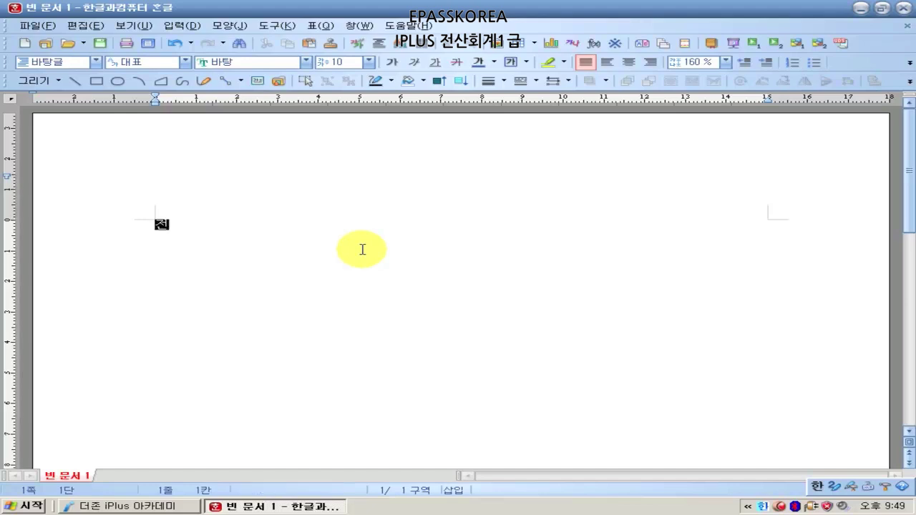
text(기분 손이ㄱ계산)
key(BackSpace)
key(BackSpace)
key(BackSpace)
text(ㄱ계산서상 ㅂ)
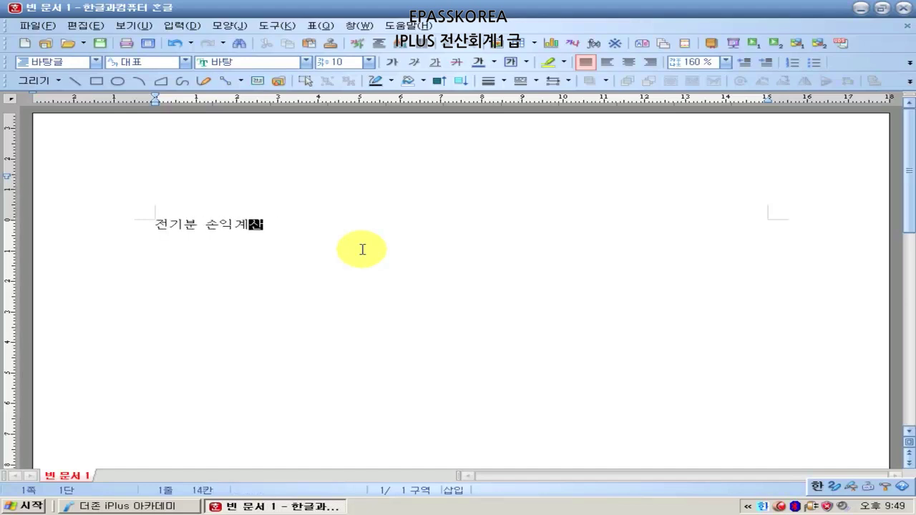
text(비용 )
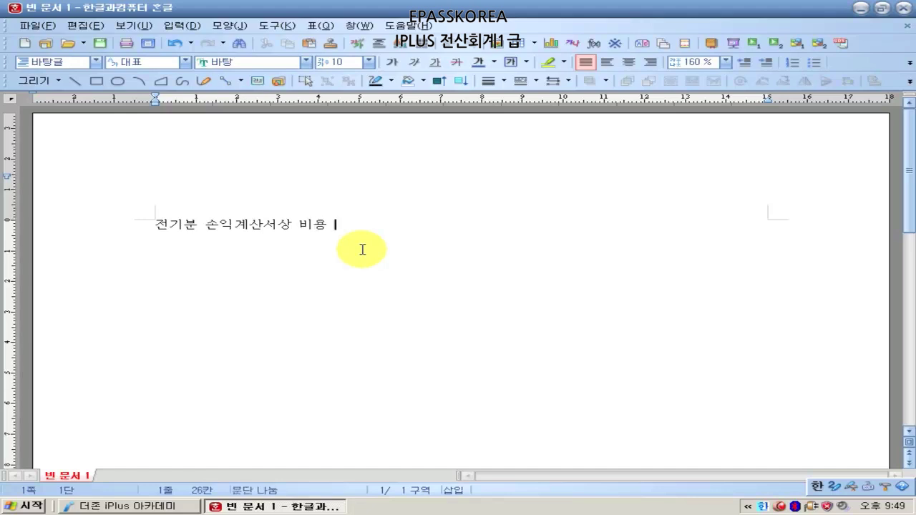
text(수정(단, )
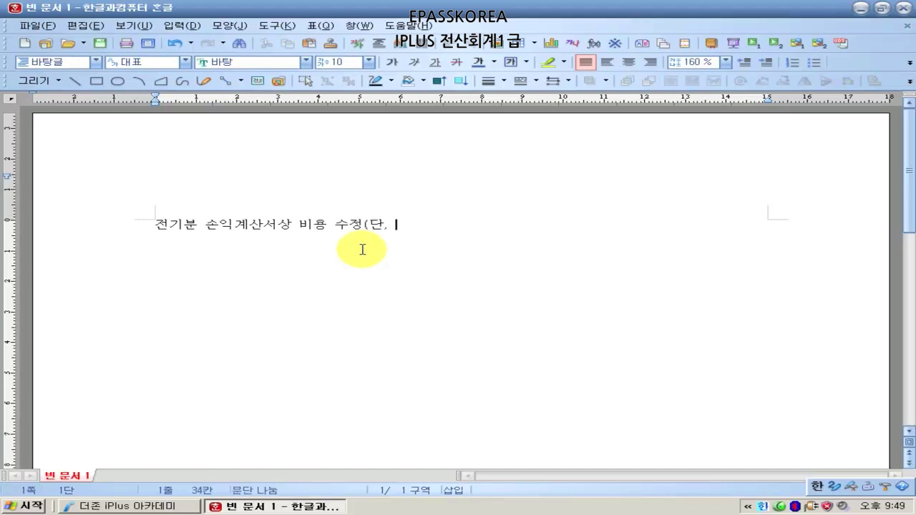
text(매)
text(추)
text(출원)
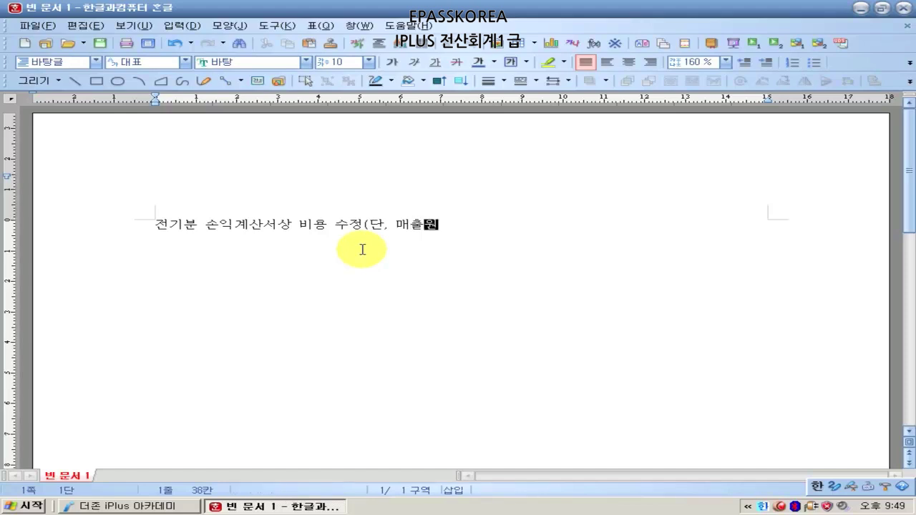
text(가 수정이 아닌 경우))
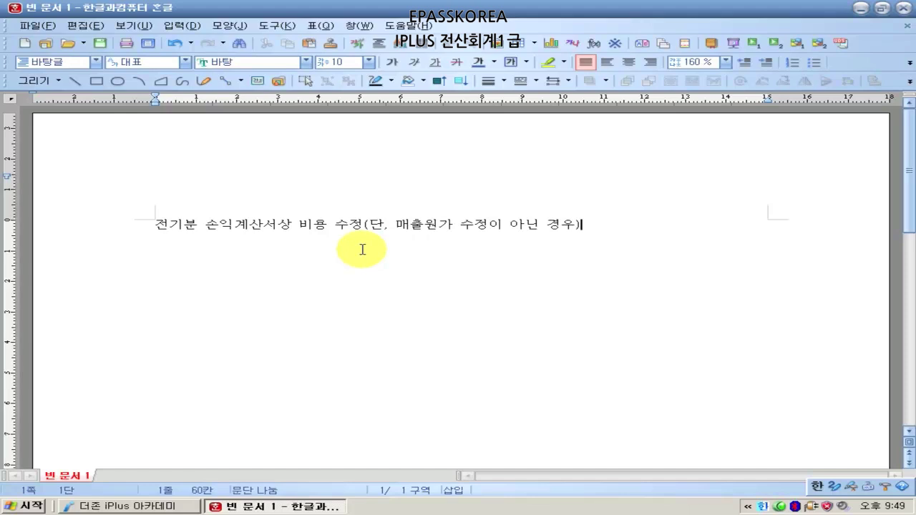
key(Return)
- Add note (1) on correcting prior-period expenses, '--> 당기순이익 자동으로 변경', and begin note (2)
text((1) 전기분 소ㄴ익계산서)
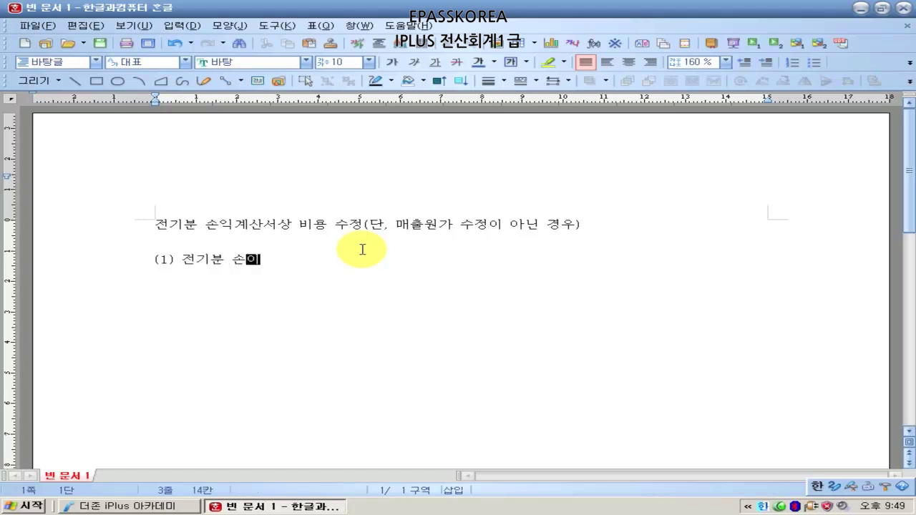
text(의 )
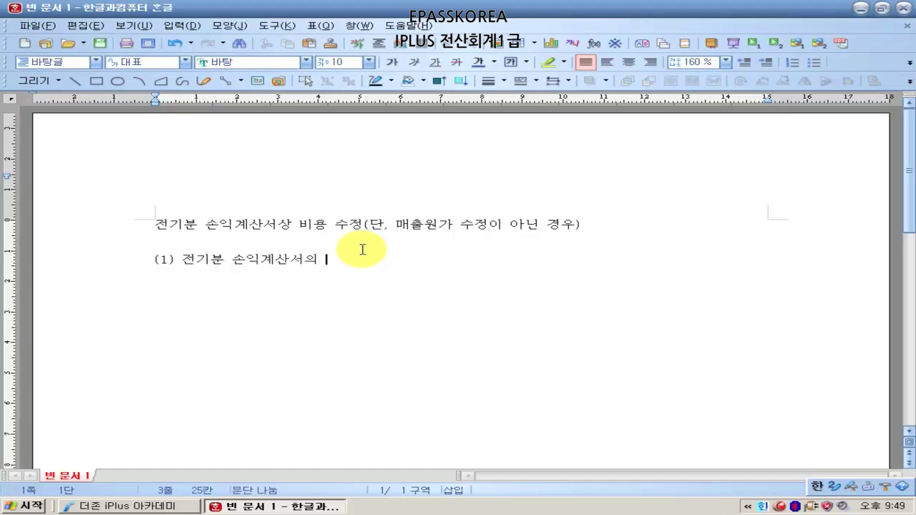
text(비용 ㅁㅜㄴ제대로 수정)
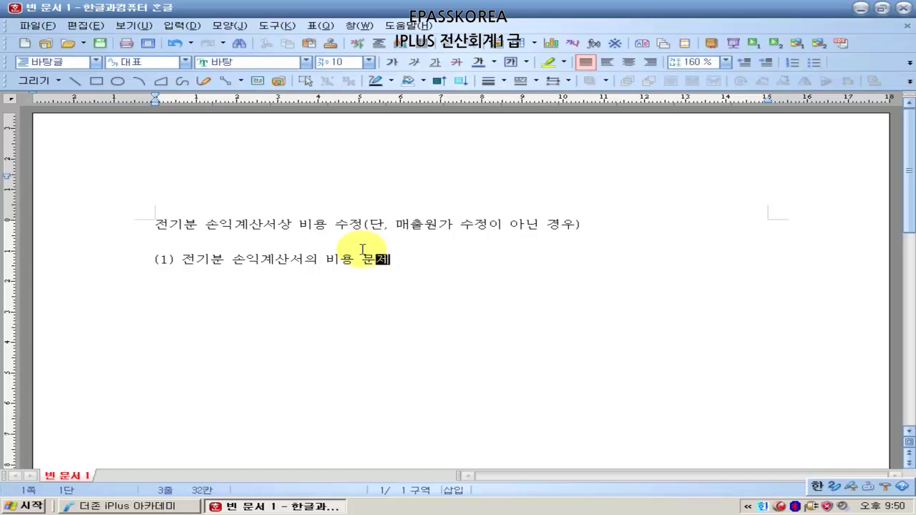
key(Return)
text(-->  )
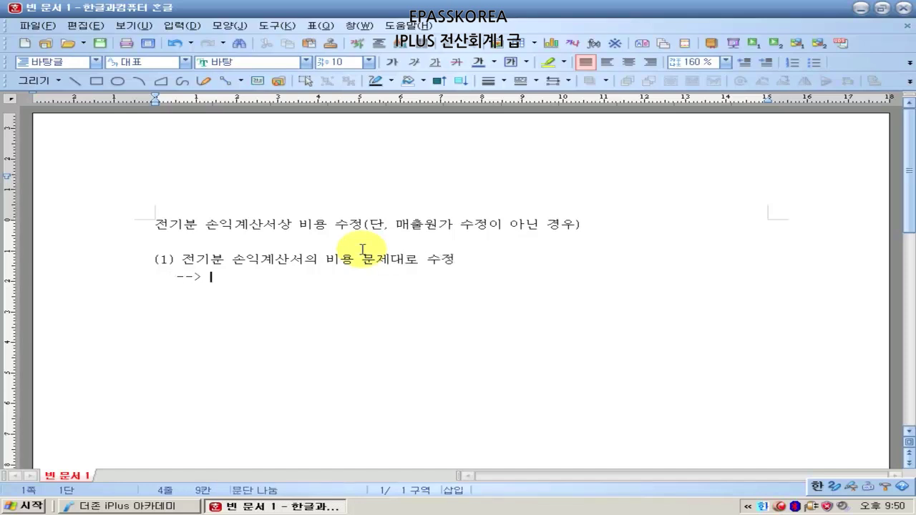
text(이)
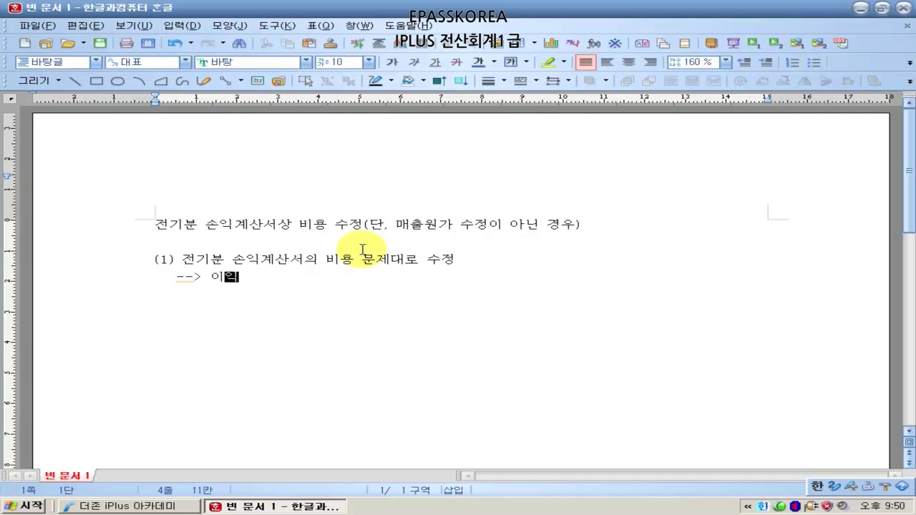
key(BackSpace)
text(당기순이익 )
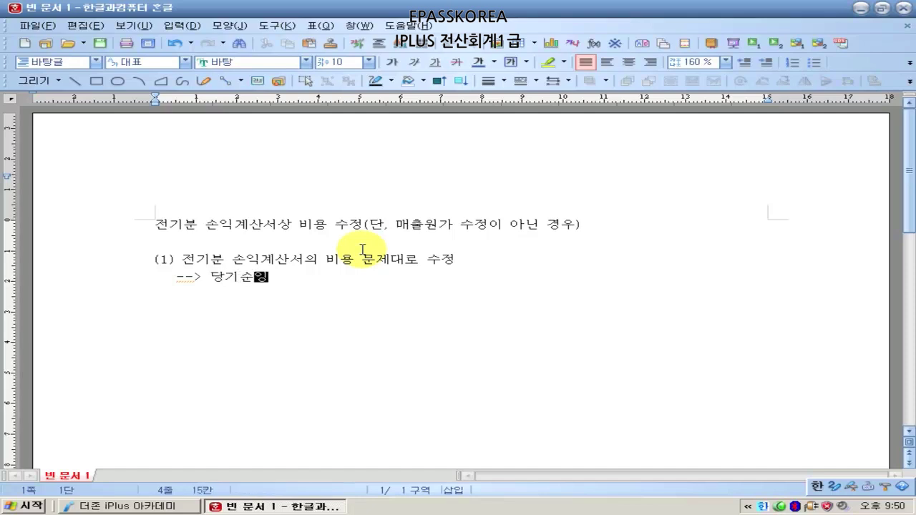
text(자동으로 변경)
key(Return)
text((2) )
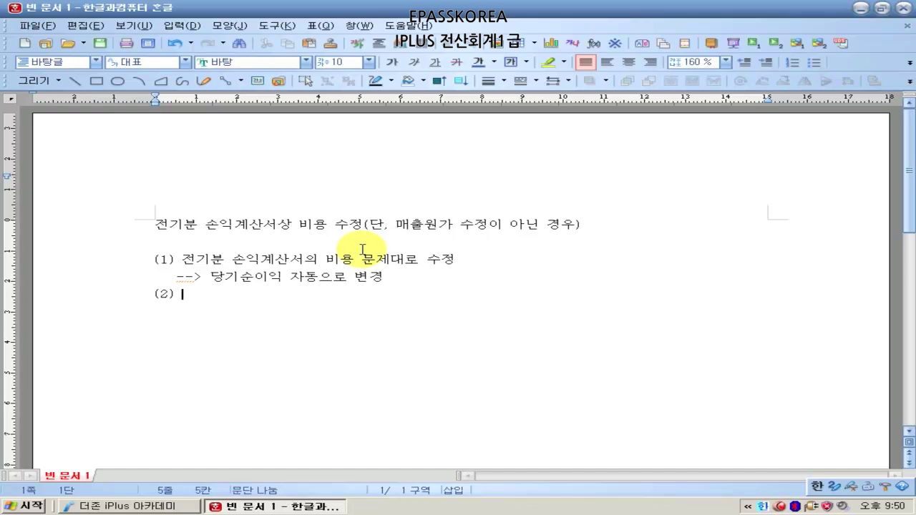
text(전기분 이)
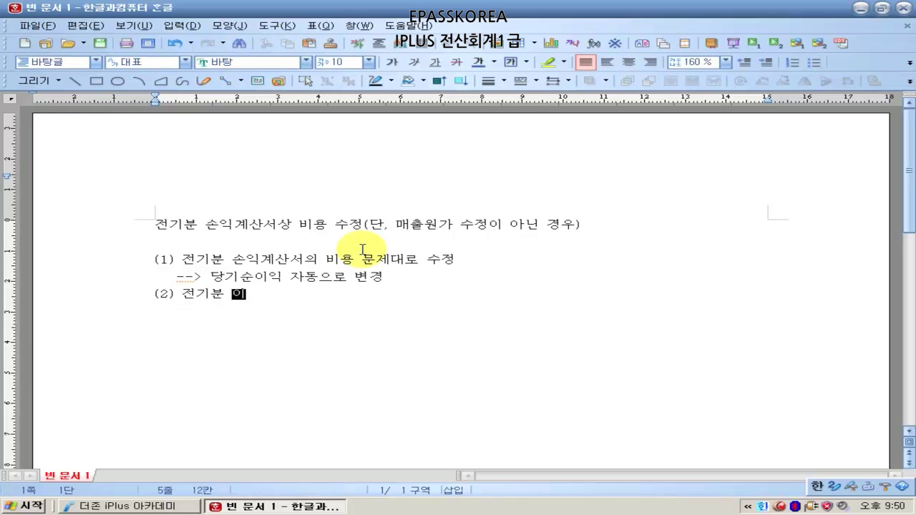
text(익이여금처)
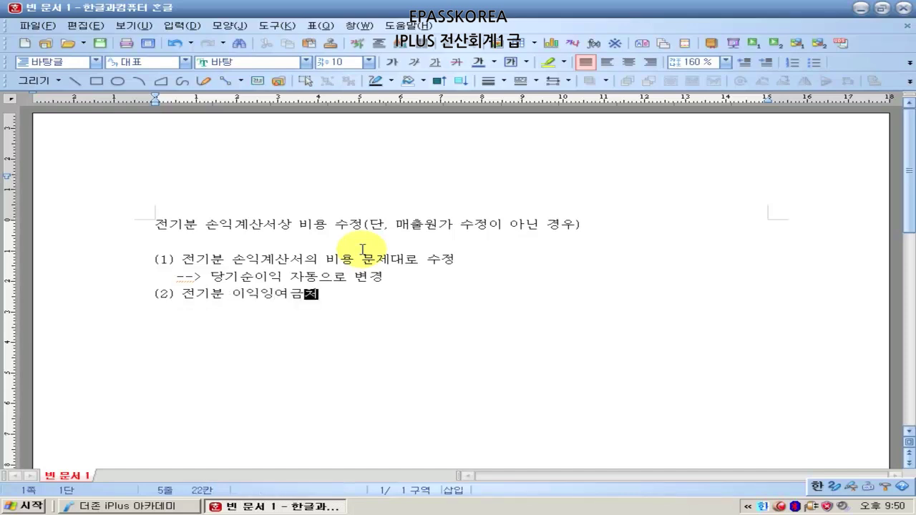
text(분계산서 를 열어야 함)
- Under note (2), add '--> 당기순이익 바뀐 것이 그대로 반영되었는지 확인'
key(Return)
text(-->)
key(BackSpace)
key(BackSpace)
key(BackSpace)
key(BackSpace)
text(-->)
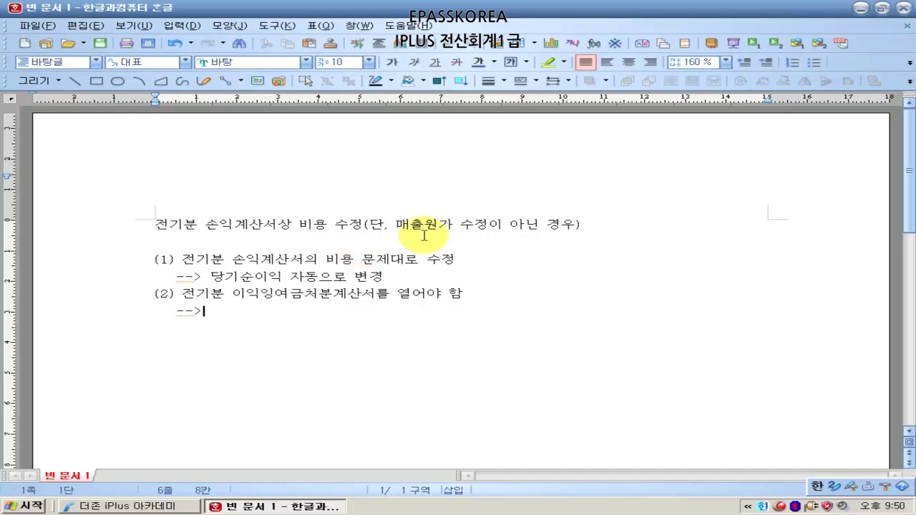
click(281, 278)
click(269, 310)
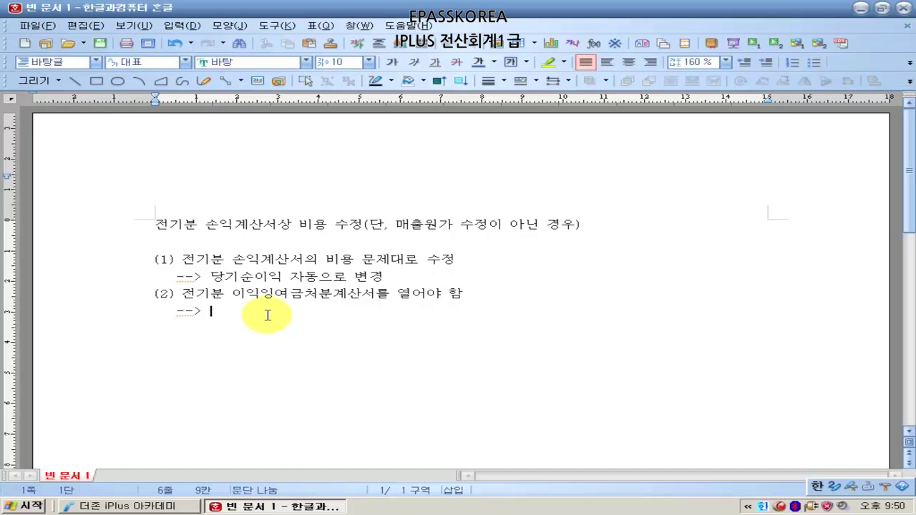
click(207, 277)
click(216, 312)
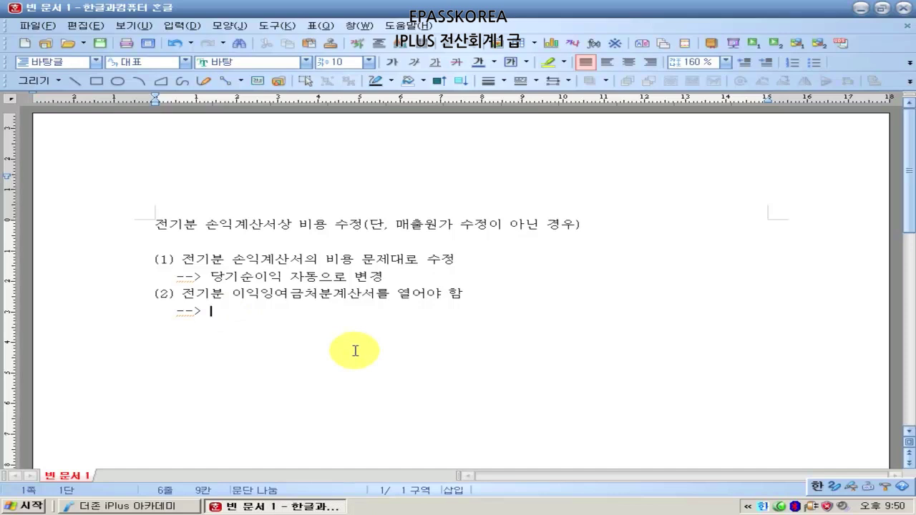
text(당기순이익 )
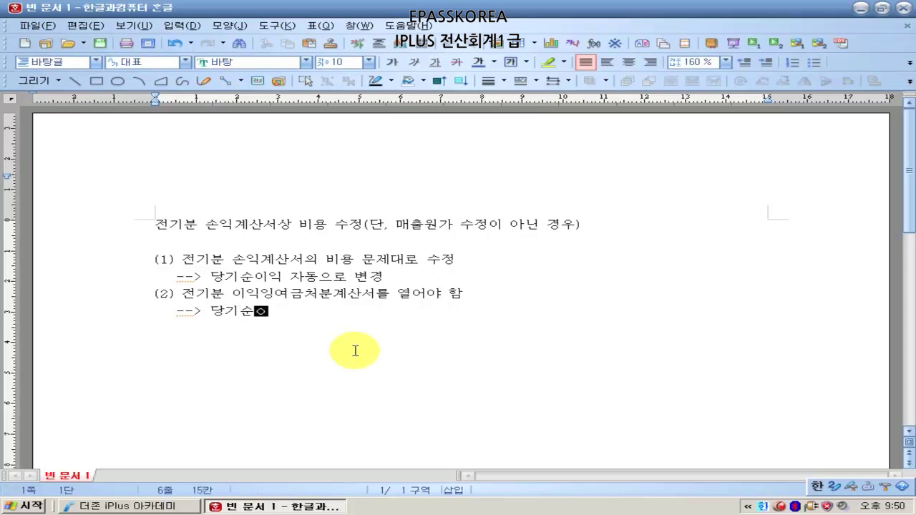
text(바뀌 것이)
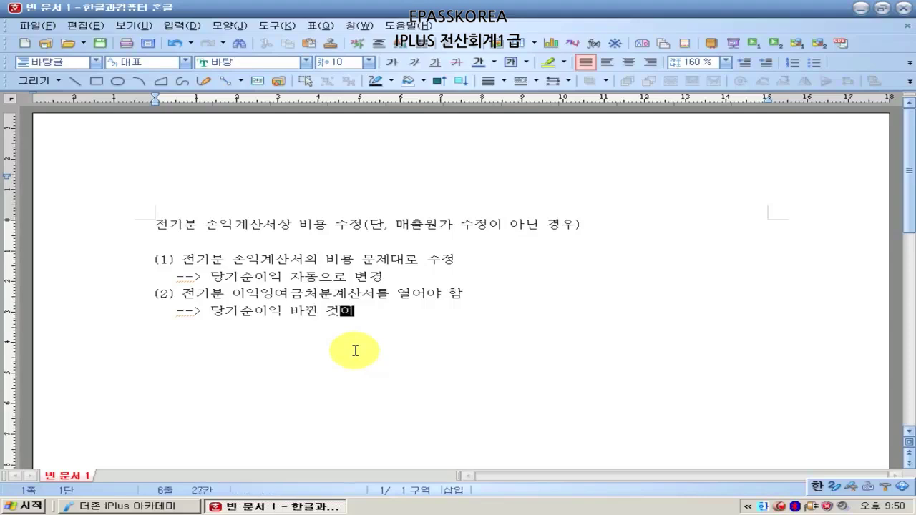
text( 그대로 반영되)
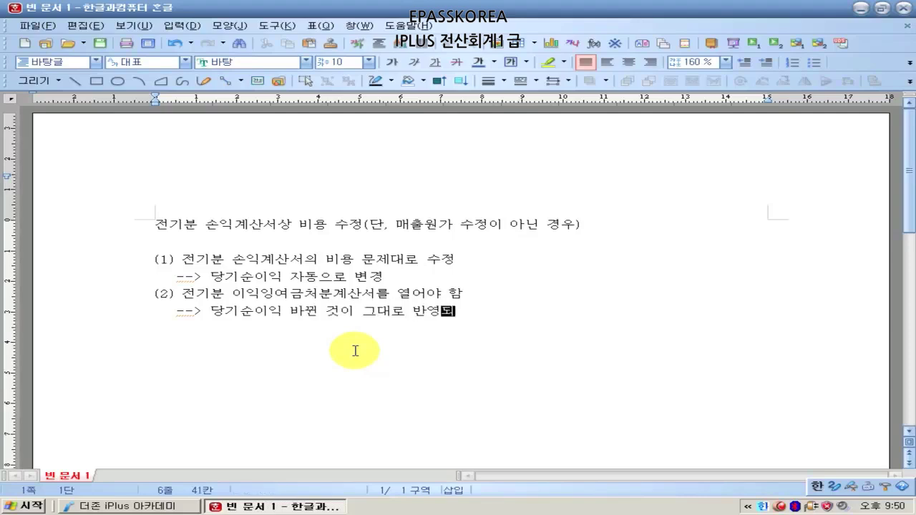
text(었는지 확인)
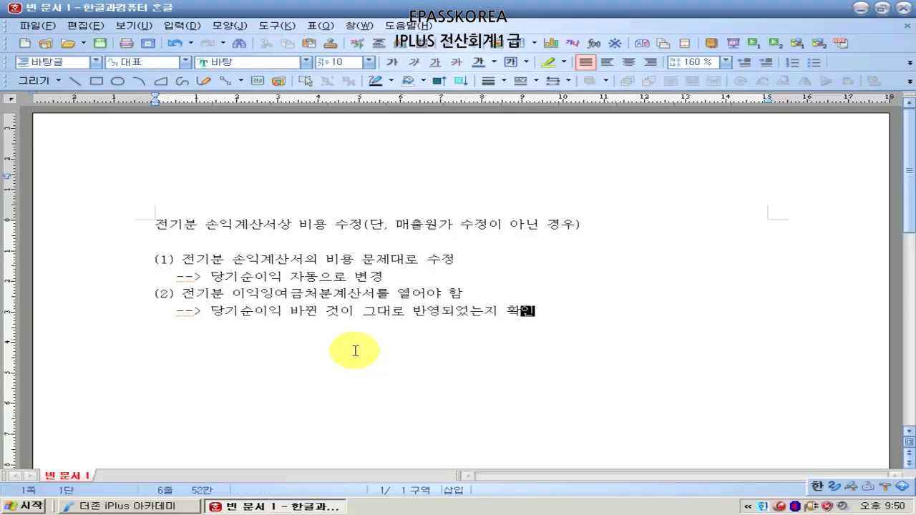
- Add note (3): record the 미처분이익잉여금 합계 from 전기분 이익잉여금처분계산서
key(Return)
text((2))
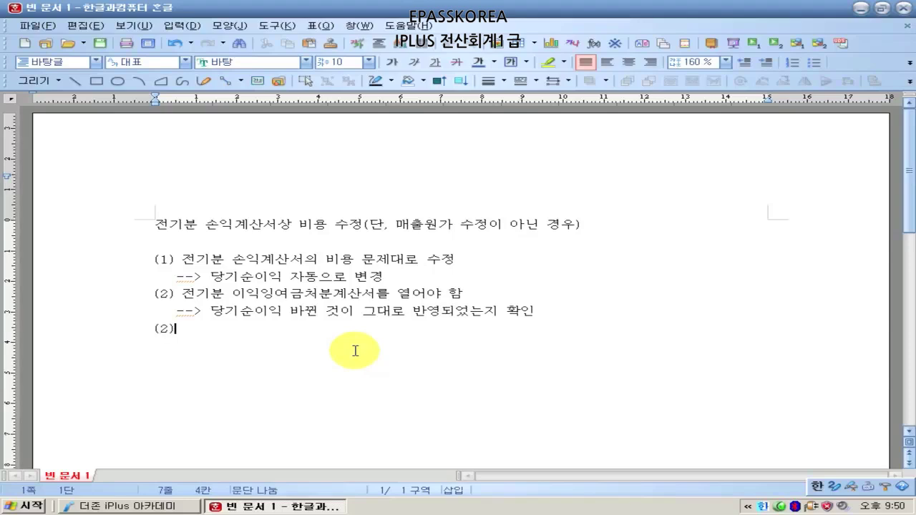
key(BackSpace)
key(BackSpace)
key(BackSpace)
text(3) ㅈ)
text(전기분이)
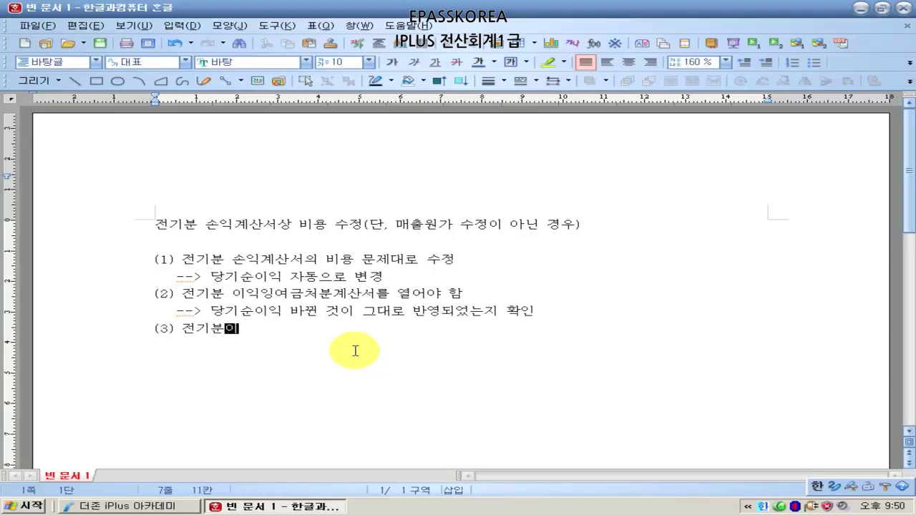
key(BackSpace)
text(이익잉여)
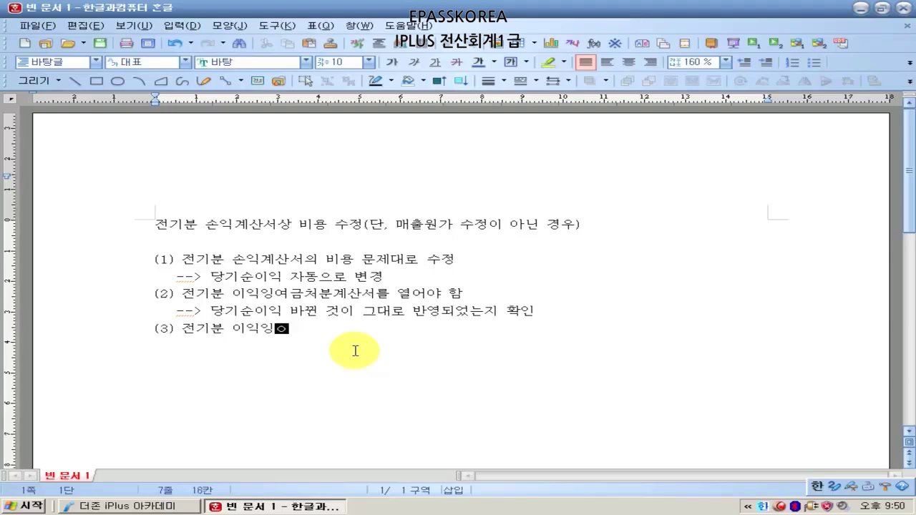
text(금처분계)
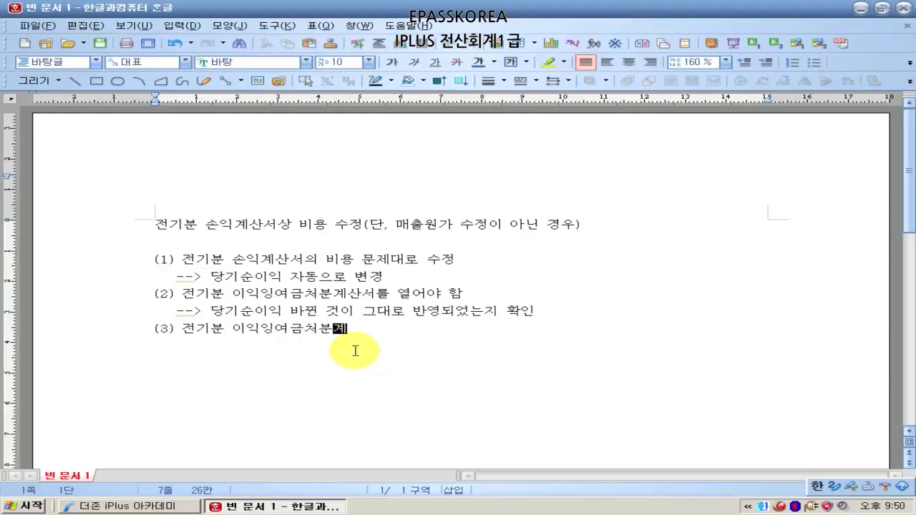
text(사산서상 [미처분이익잉)
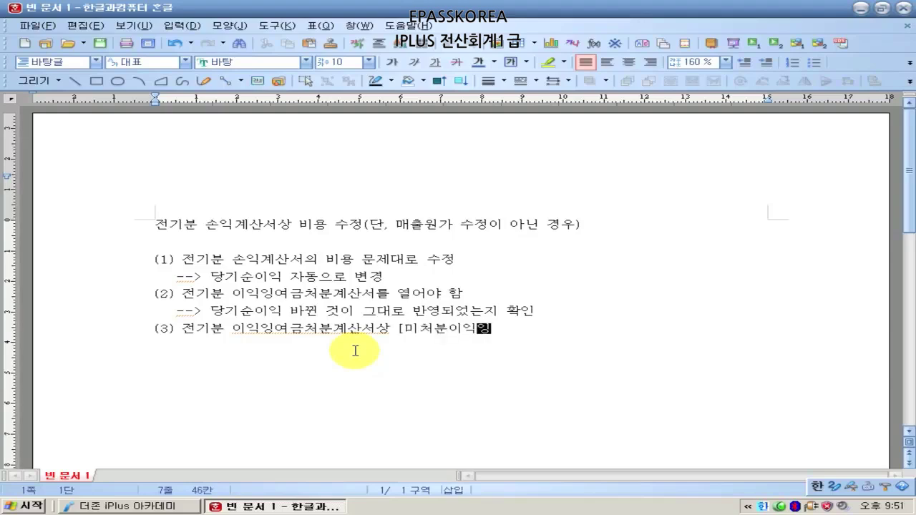
text(여금 합계)
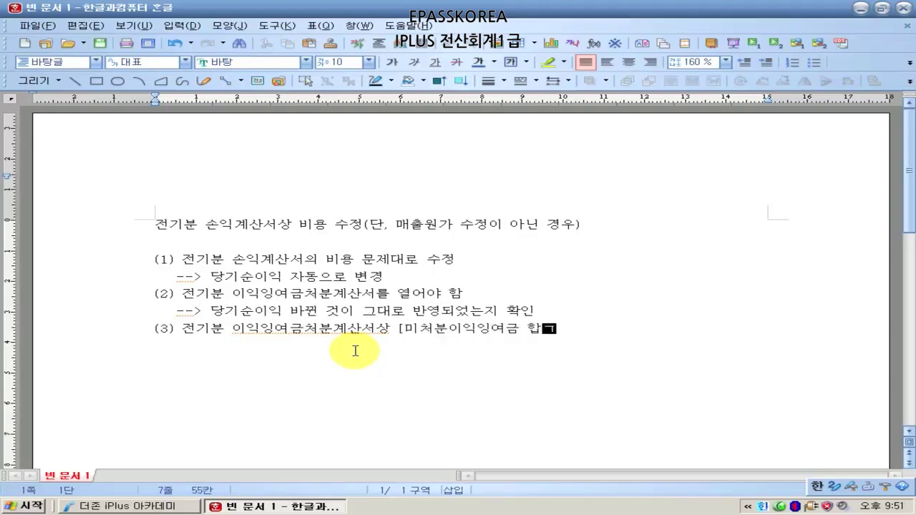
text([)
text(]를 적어놓기.)
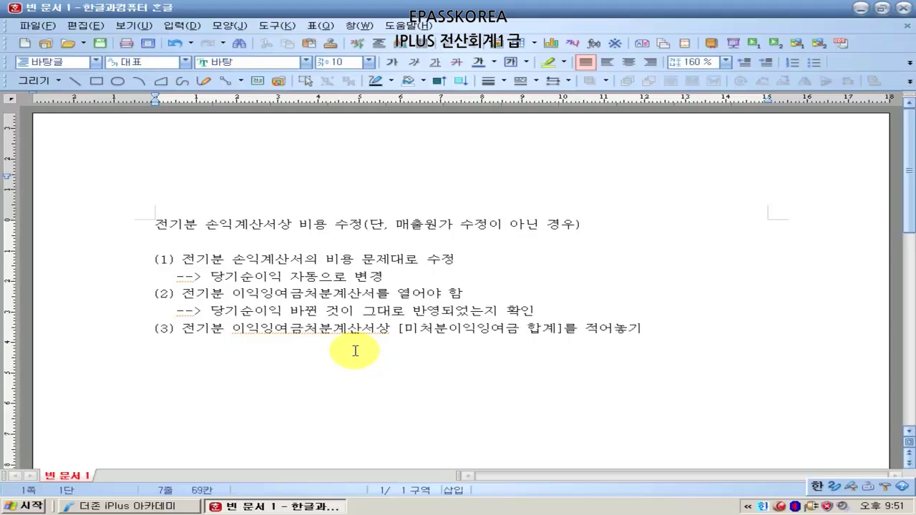
- Add note (4): match 전기분 재무상태표 이월이익잉여금 to (3), then minimize Hangul
key(Return)
text((4) 저)
text(ㄴ기분 재무상태표)
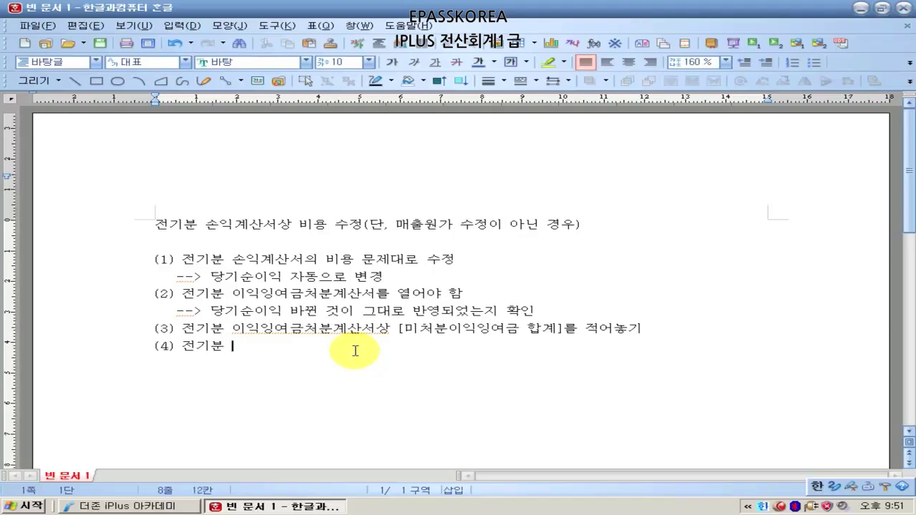
text(의)
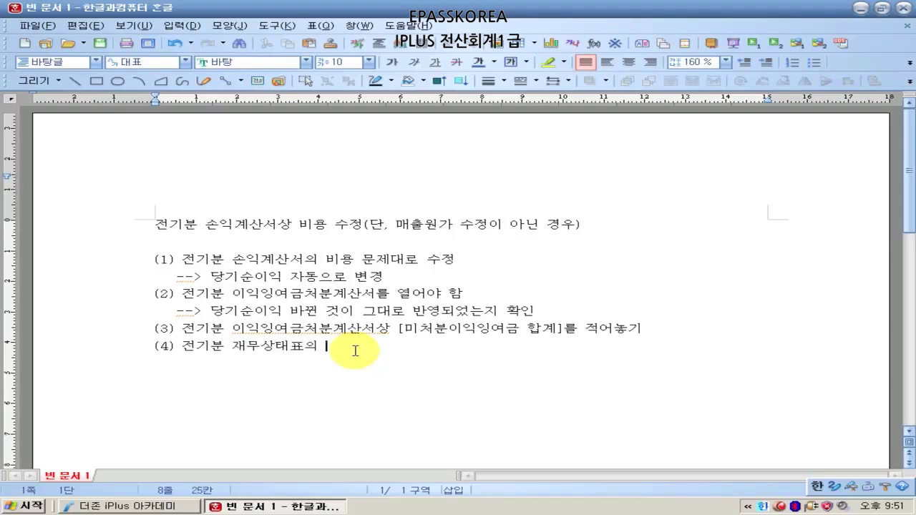
text( 이월이익잉여금 숫)
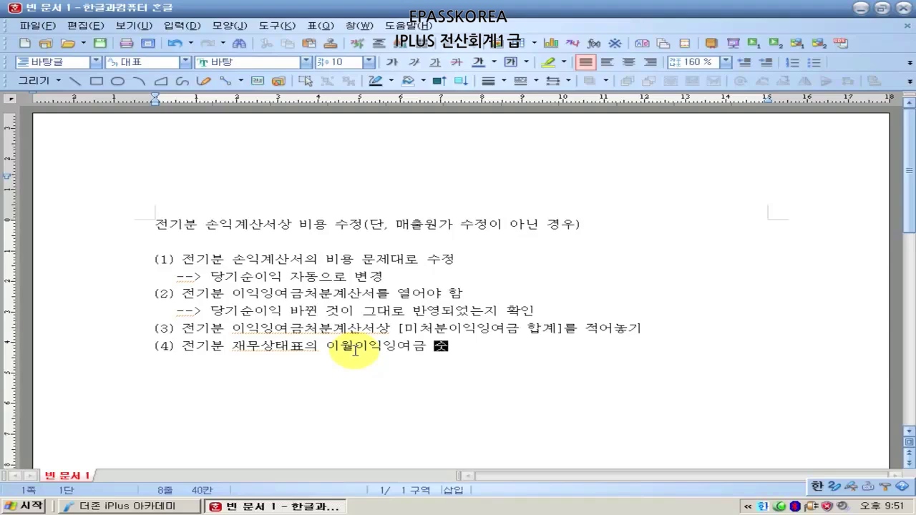
text(자 = (3) )
text(같아지도록 )
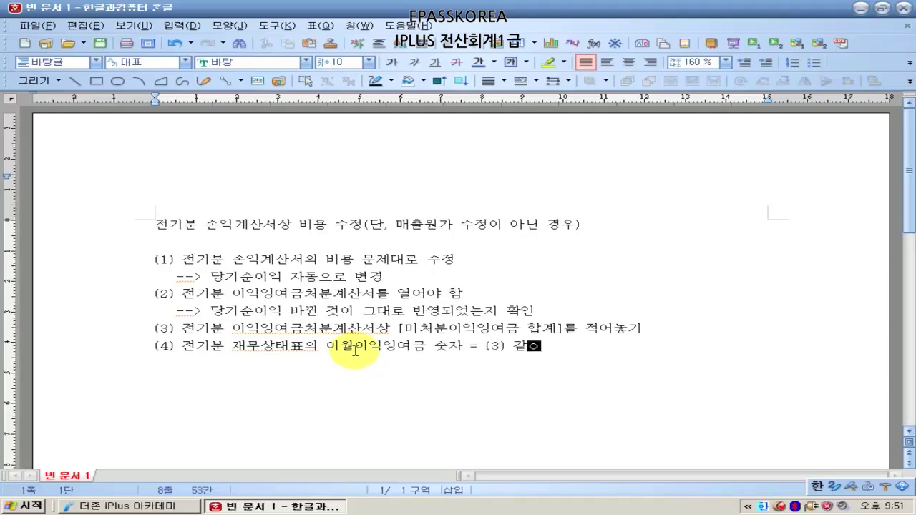
text(입력 수정)
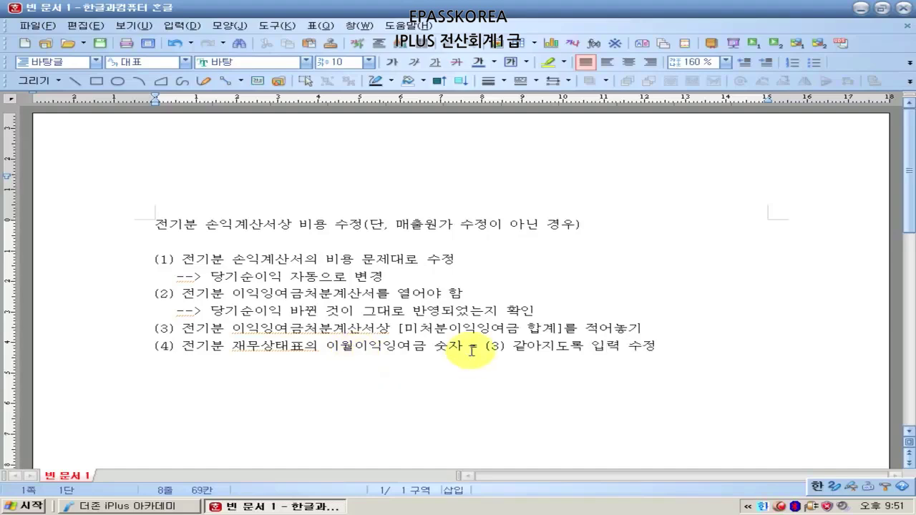
click(154, 225)
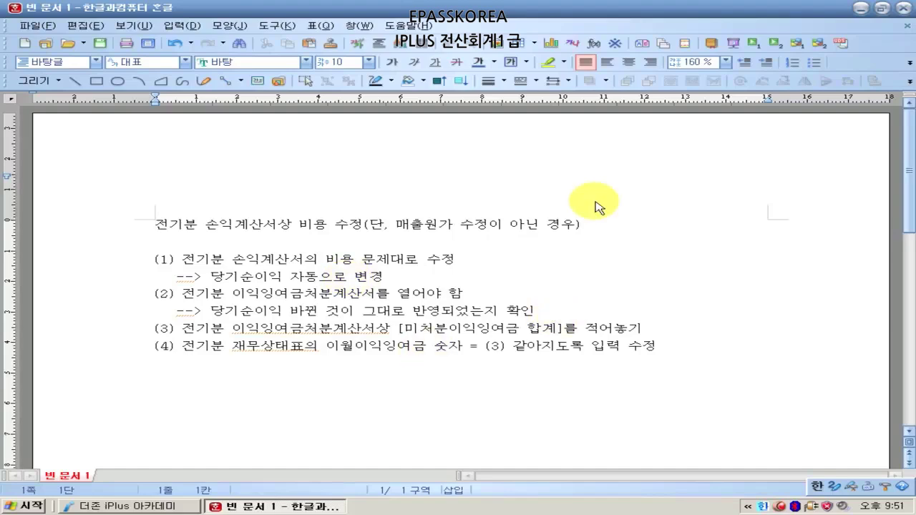
click(861, 10)
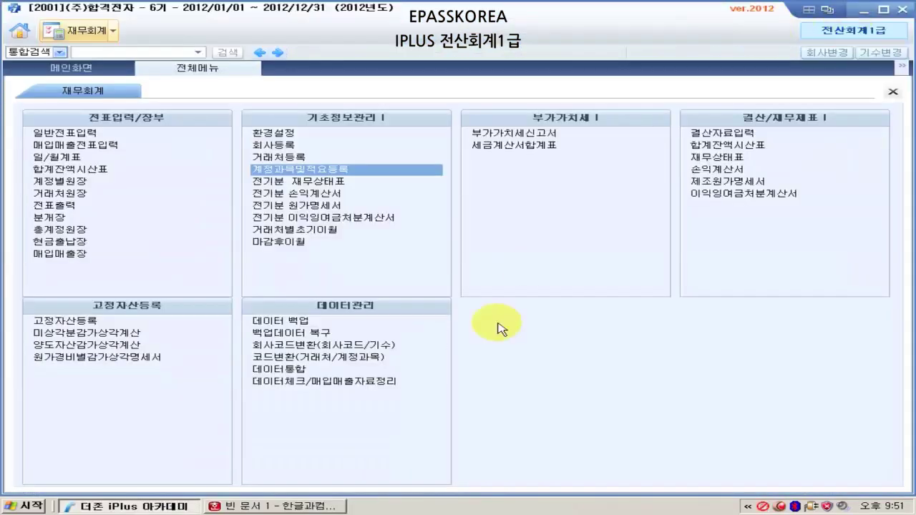
- In the 2011 전기분 손익계산서, change 822 차량유지비 from 780,000 to 4,350,000 (당기순이익 205,373,400)
click(322, 200)
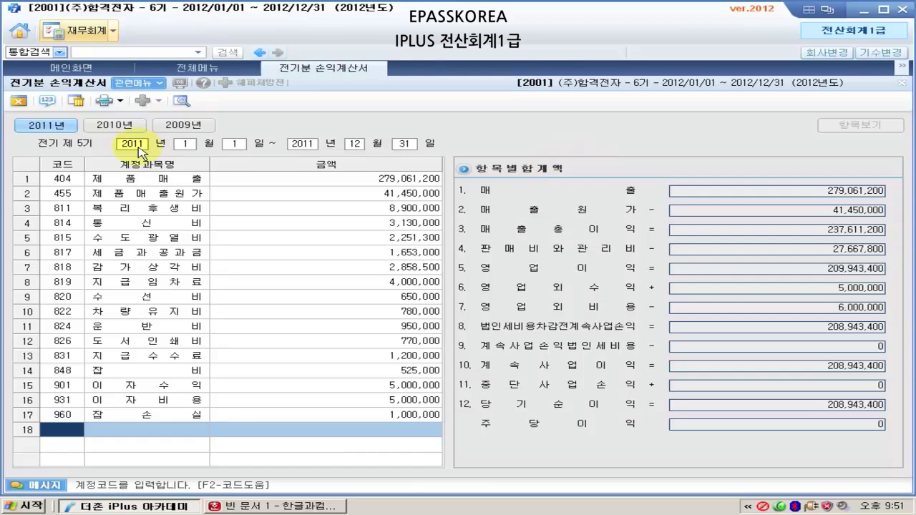
click(52, 125)
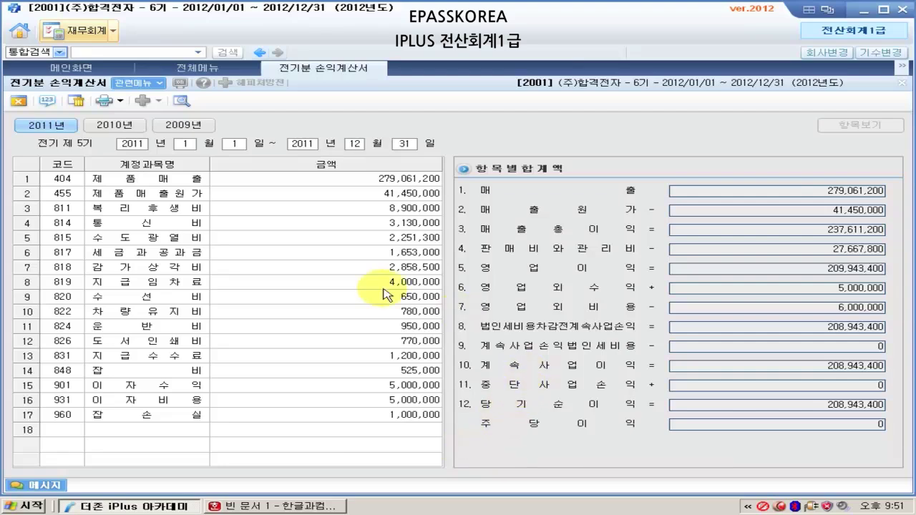
click(130, 310)
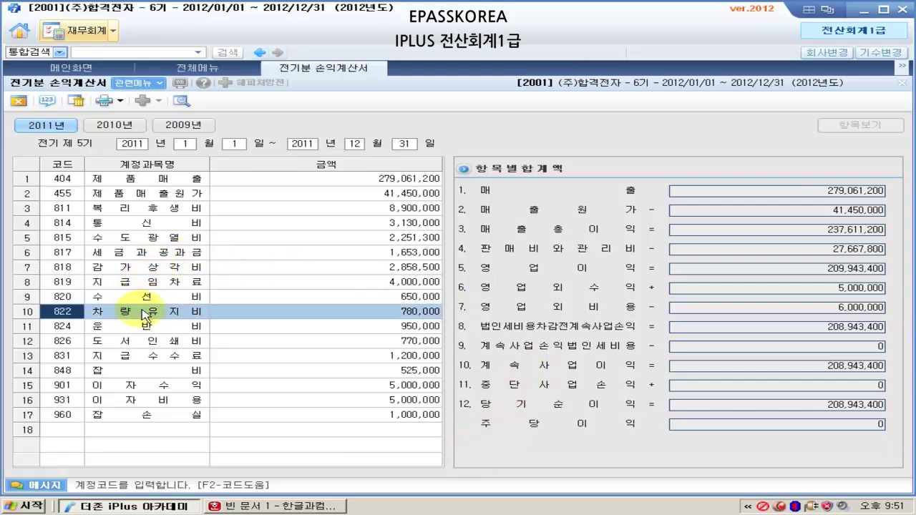
click(404, 312)
text(4350000)
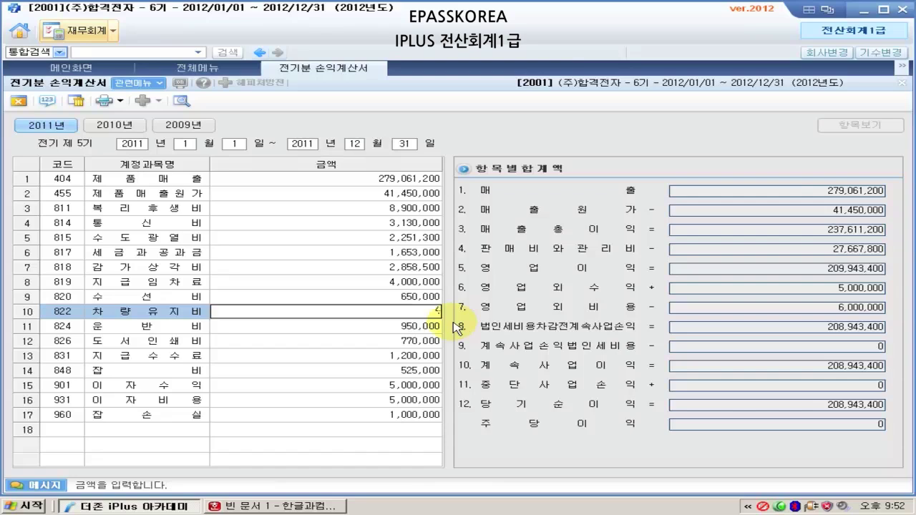
key(Return)
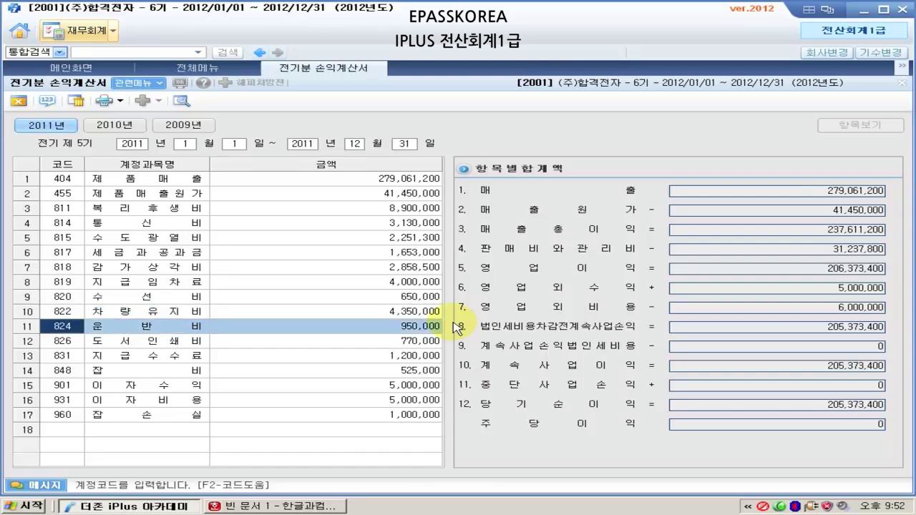
key(Up)
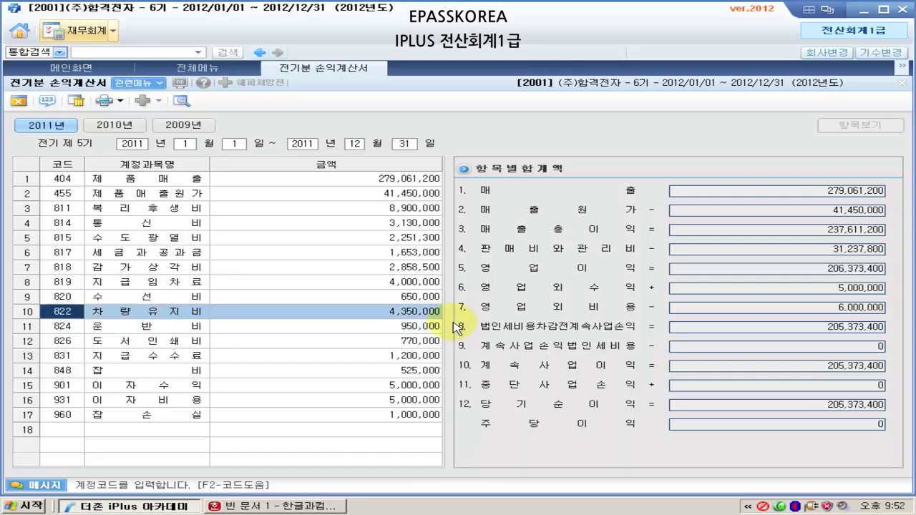
click(854, 408)
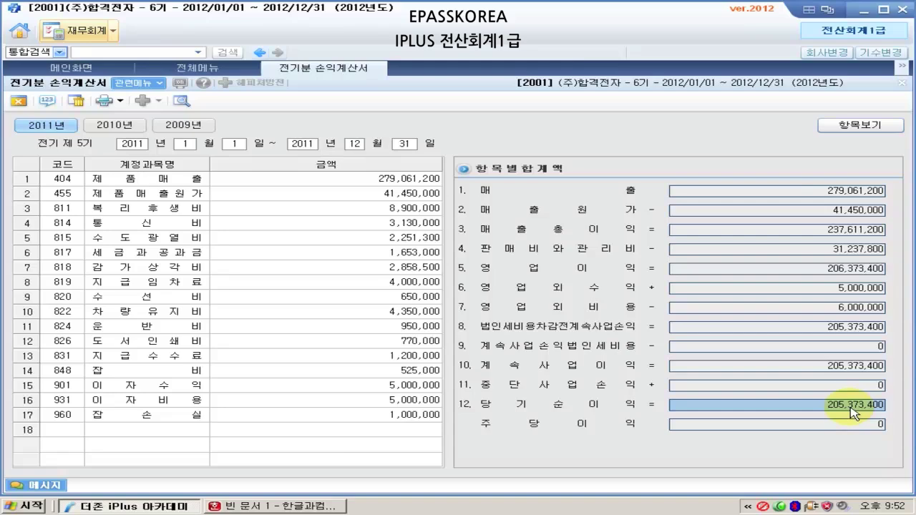
click(18, 101)
click(307, 218)
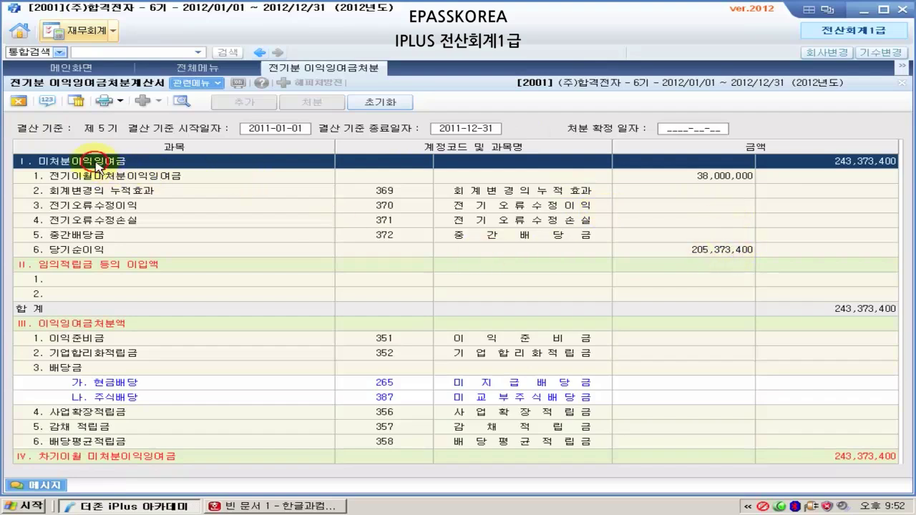
- Verify 당기순이익 205,373,400 and 미처분이익잉여금 243,373,400, then bring up 전기분 재무상태표
click(83, 252)
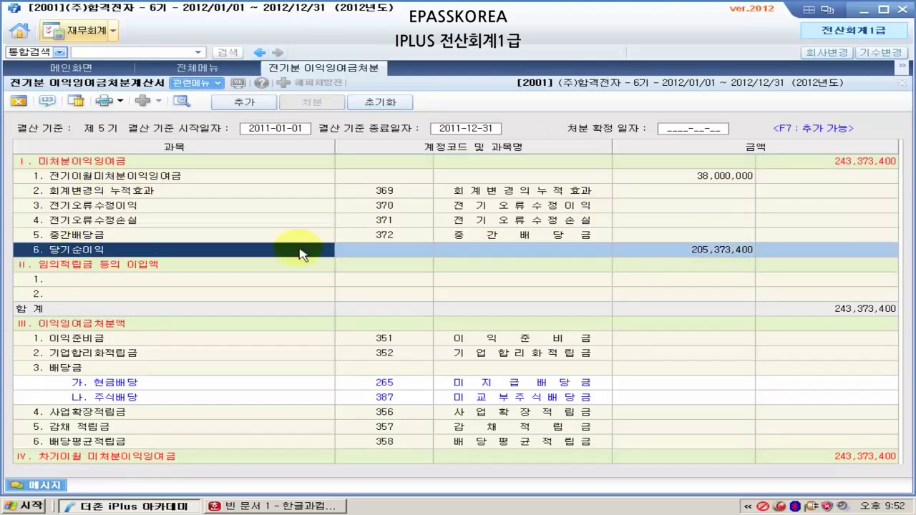
click(702, 252)
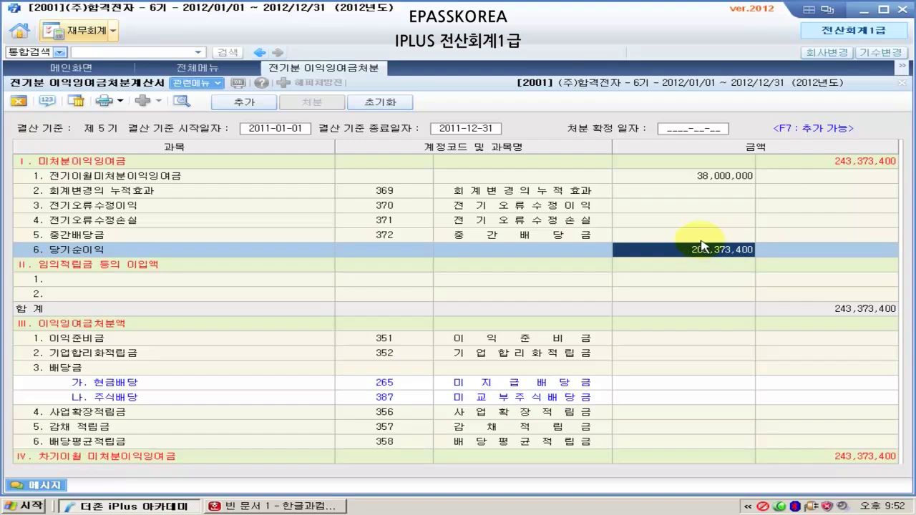
click(841, 163)
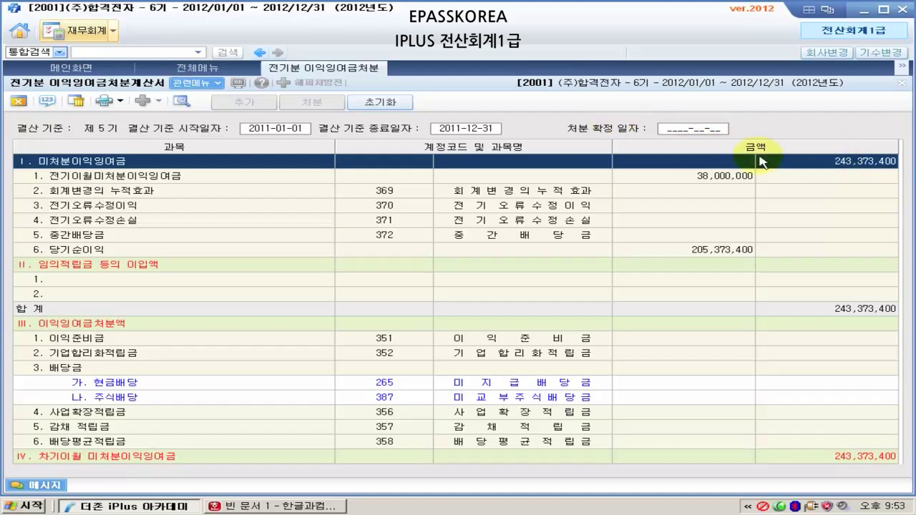
click(207, 73)
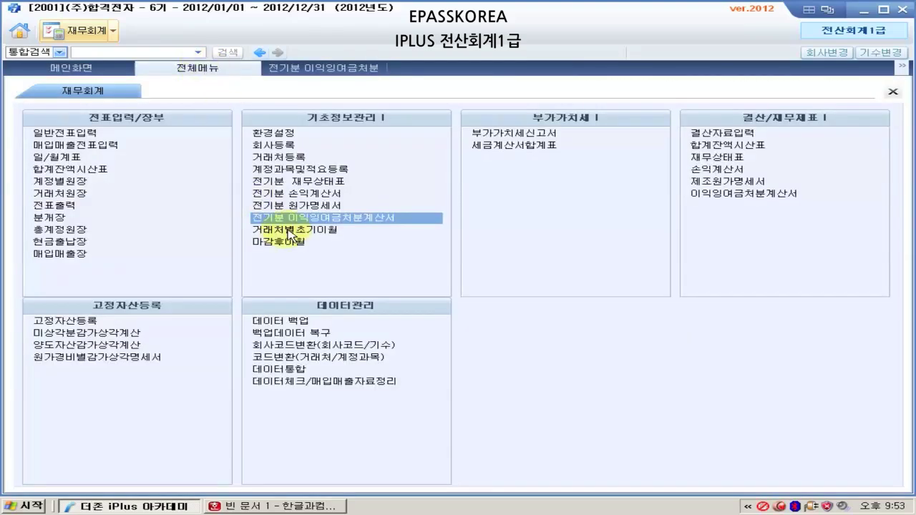
click(311, 183)
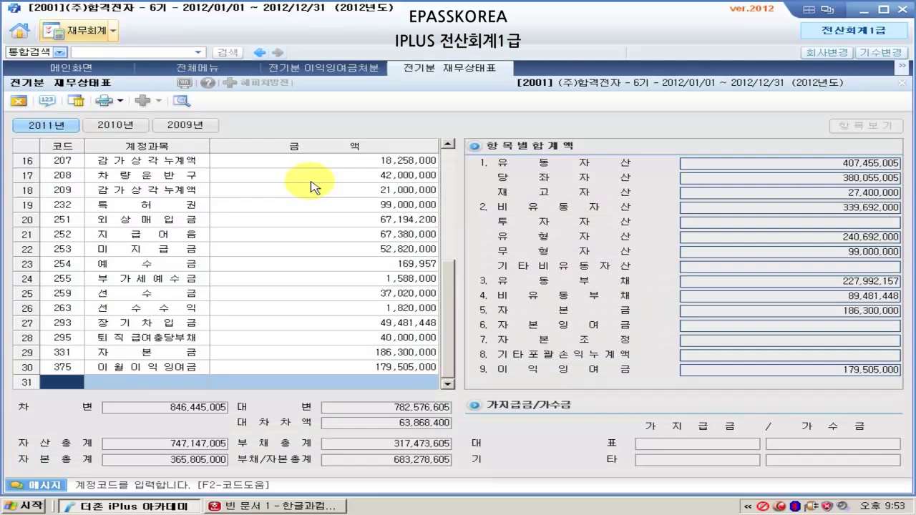
- Compare both prior-period statements and select the 이월이익잉여금 amount 179,505,000
click(308, 69)
click(437, 69)
click(229, 69)
click(311, 69)
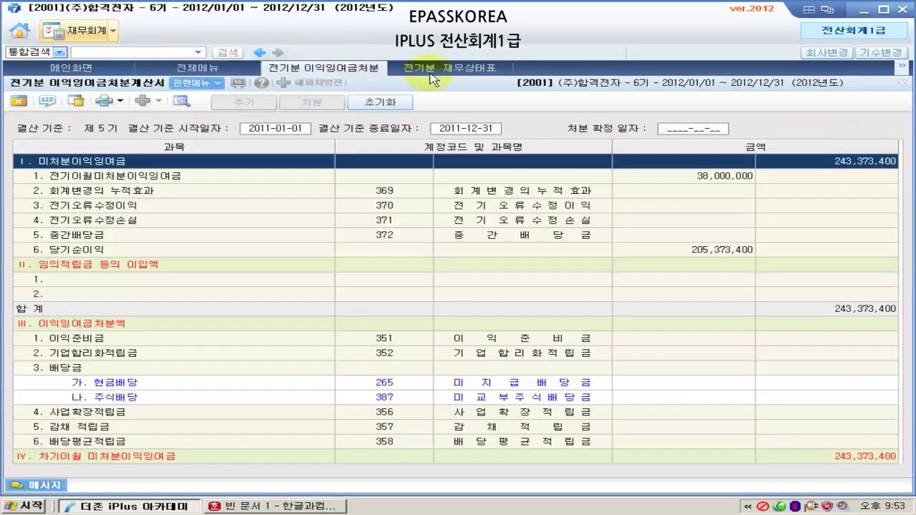
click(436, 69)
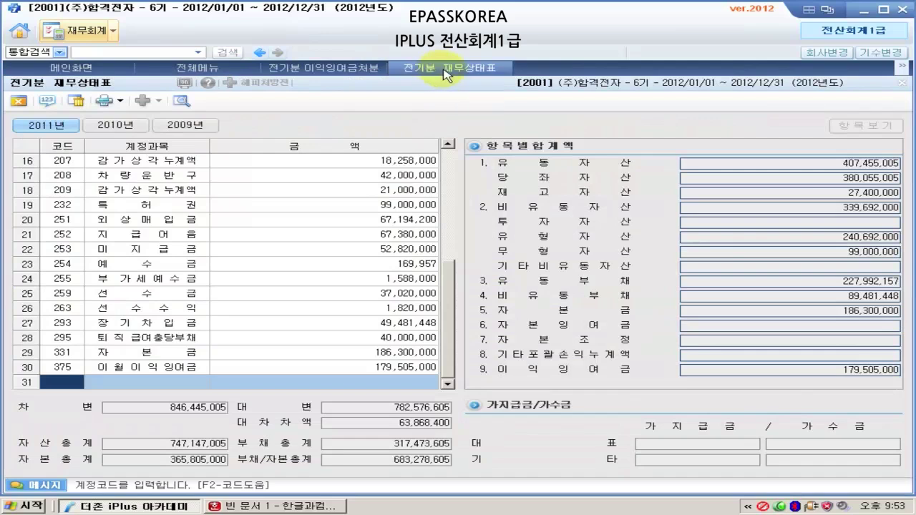
click(401, 368)
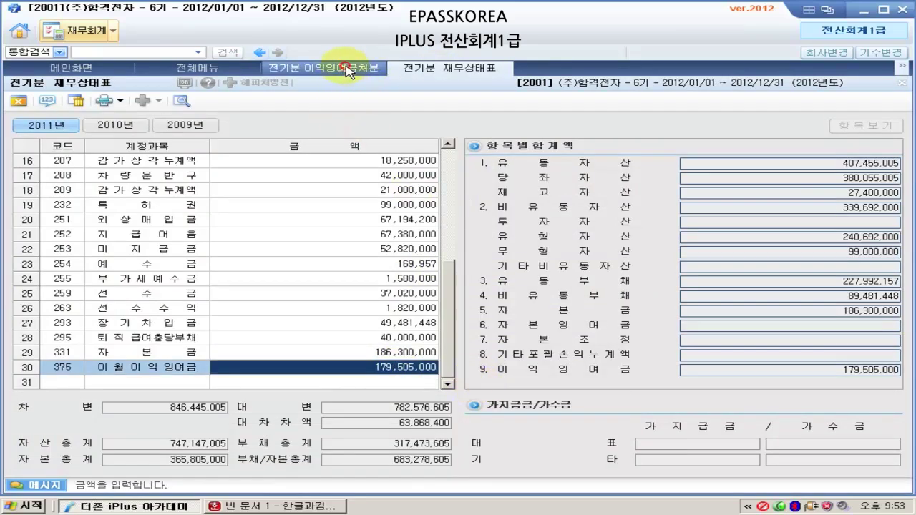
click(369, 71)
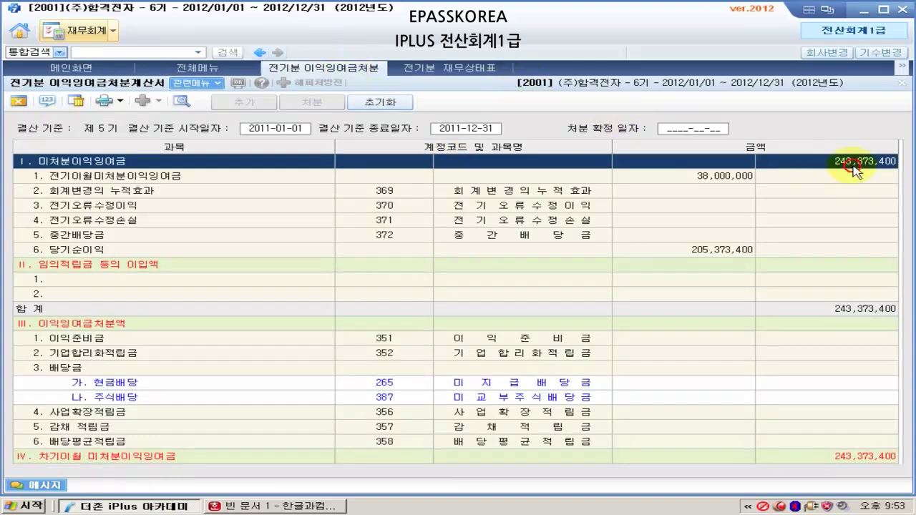
click(486, 71)
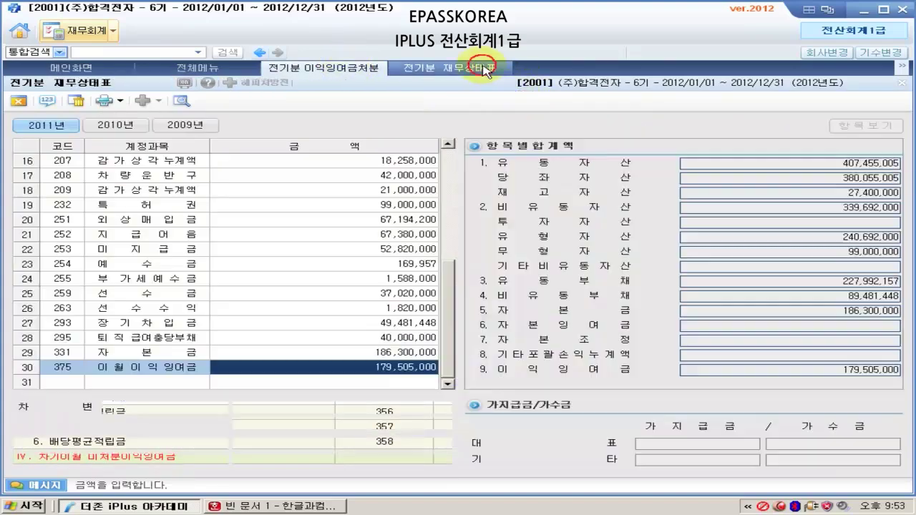
- Set 이월이익잉여금 to 243,373,400, then close the balance sheet and retained-earnings statement
text(24)
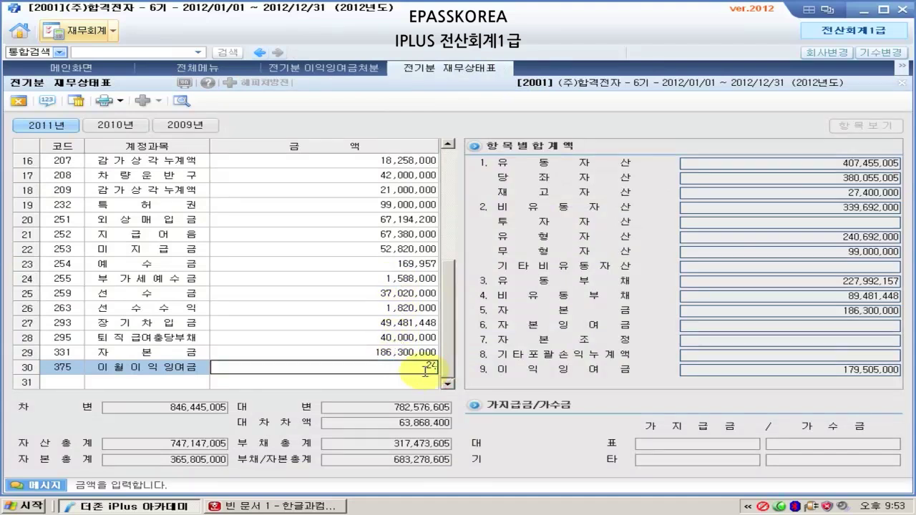
text(3323400)
key(Return)
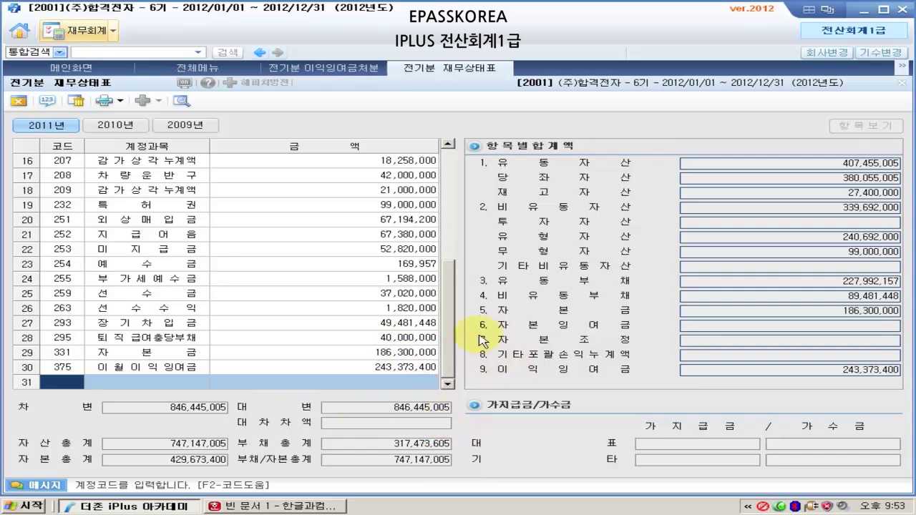
click(20, 101)
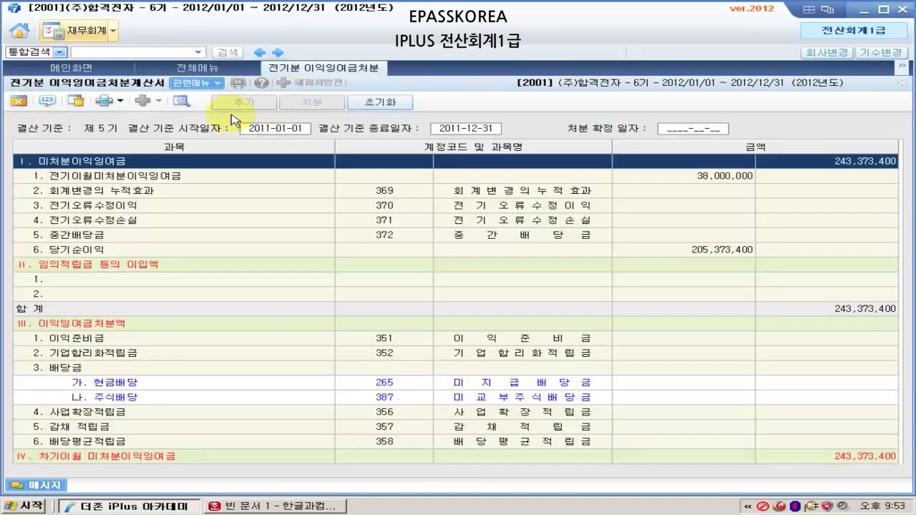
click(19, 101)
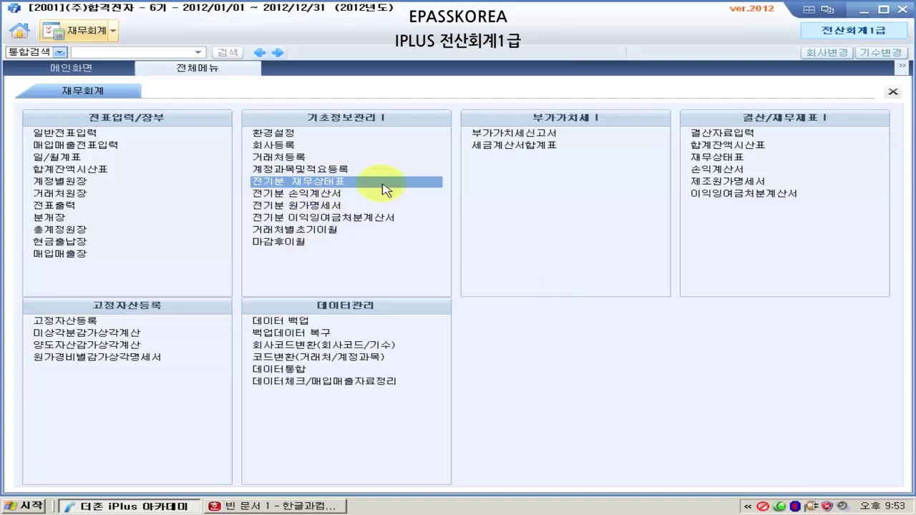
click(318, 206)
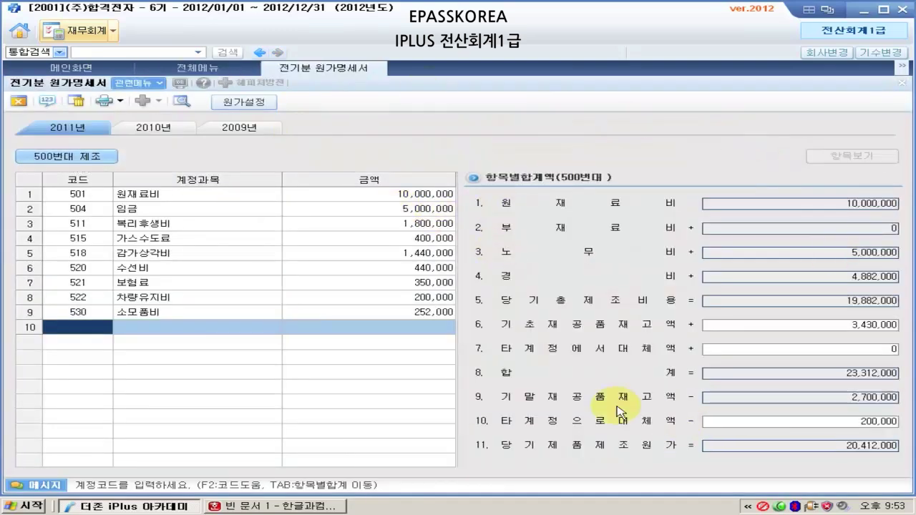
click(92, 200)
key(Return)
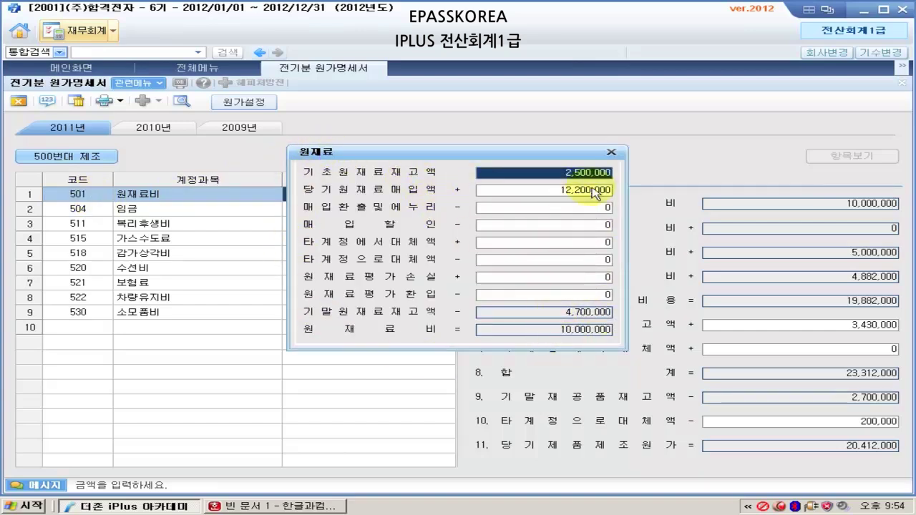
click(610, 152)
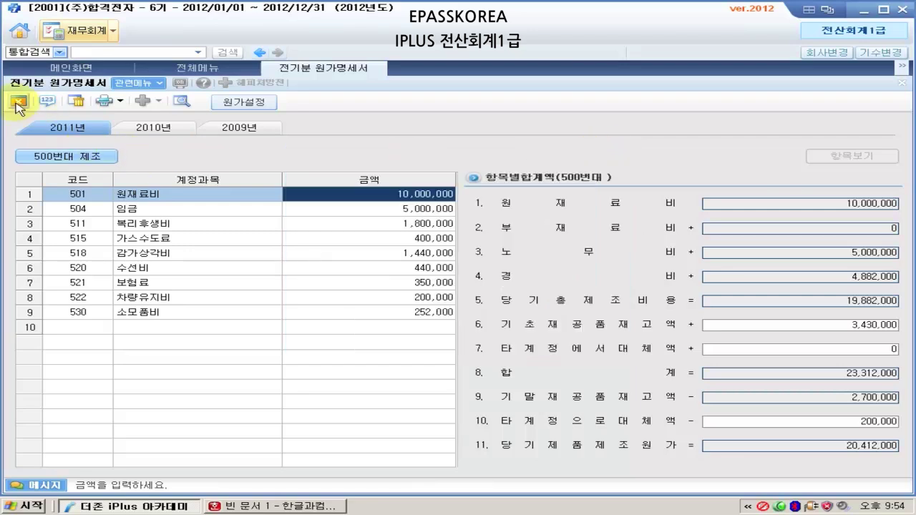
click(20, 102)
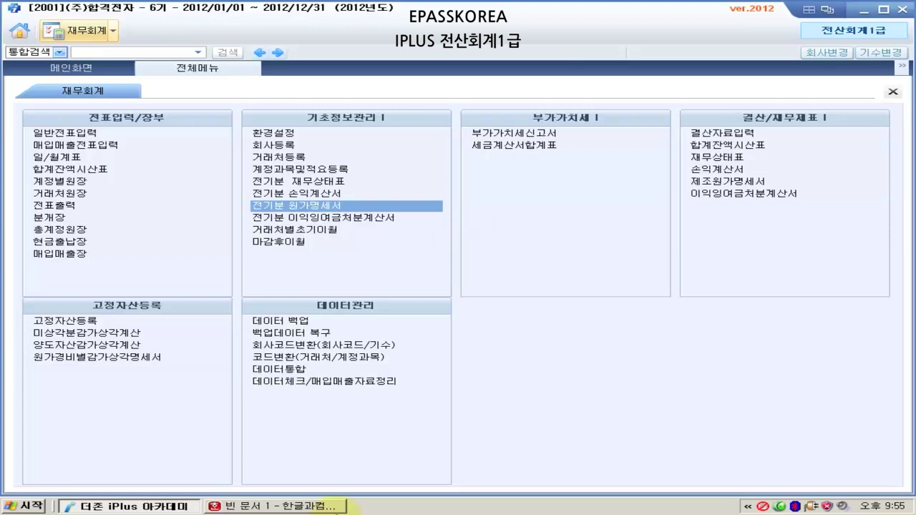
click(293, 506)
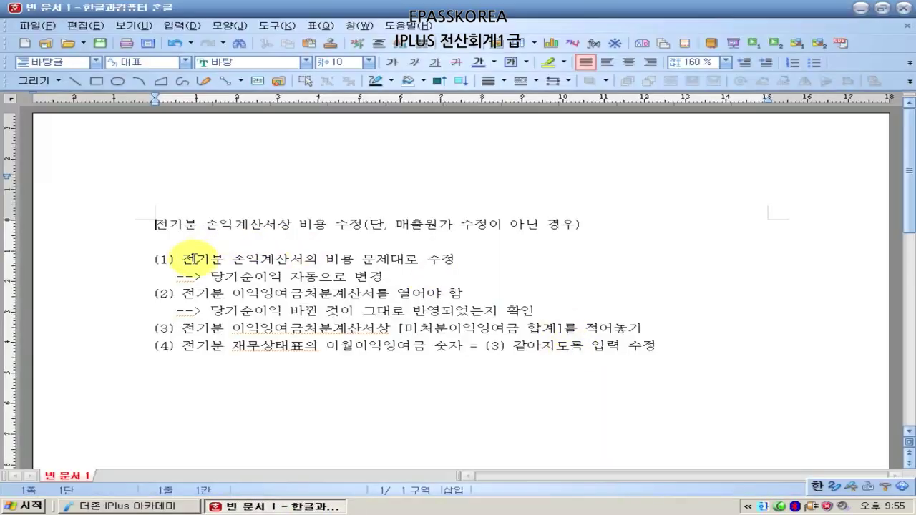
drag(231, 259, 345, 256)
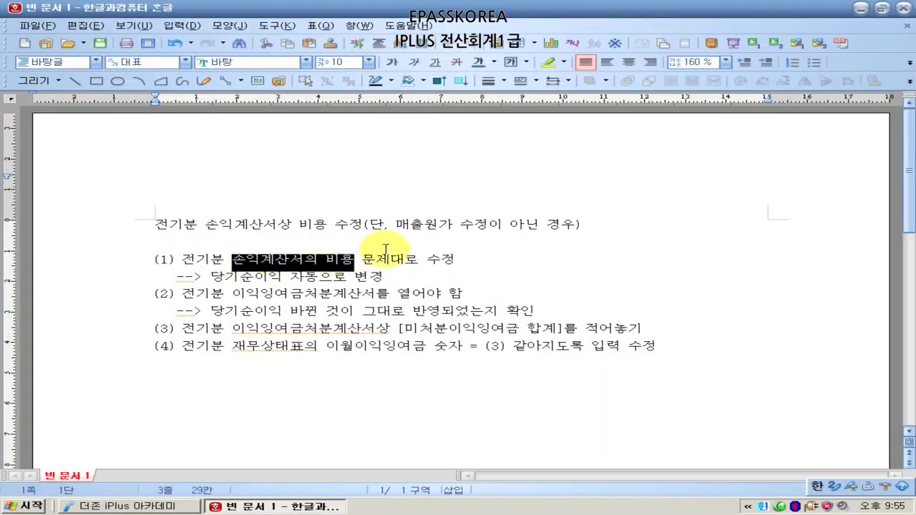
click(401, 226)
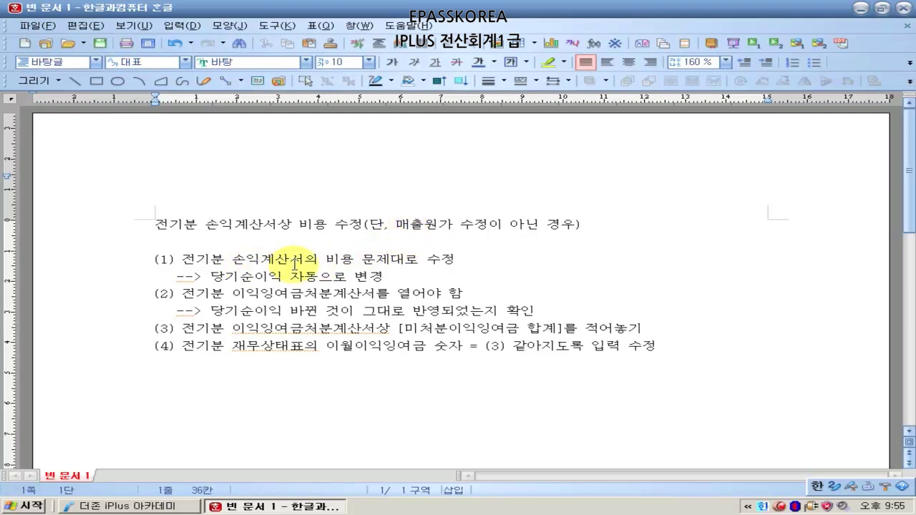
click(347, 259)
drag(209, 276, 401, 274)
click(390, 274)
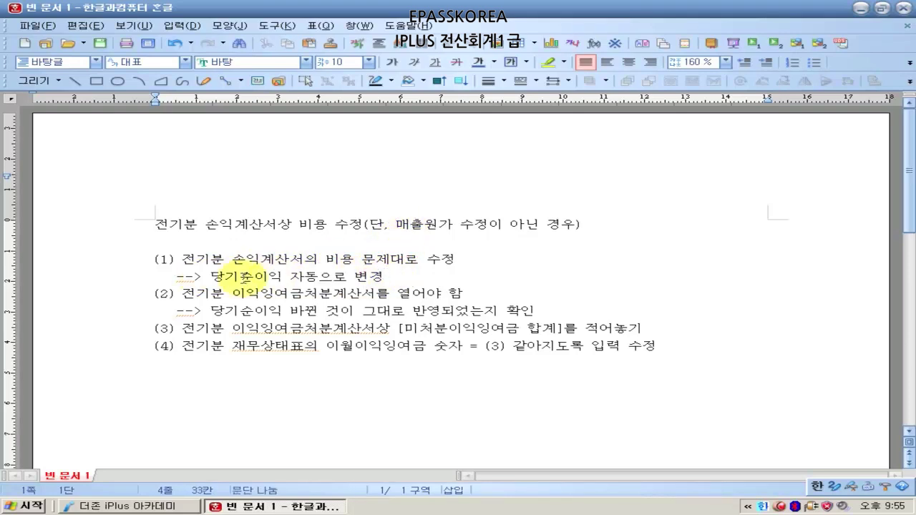
drag(175, 294, 471, 294)
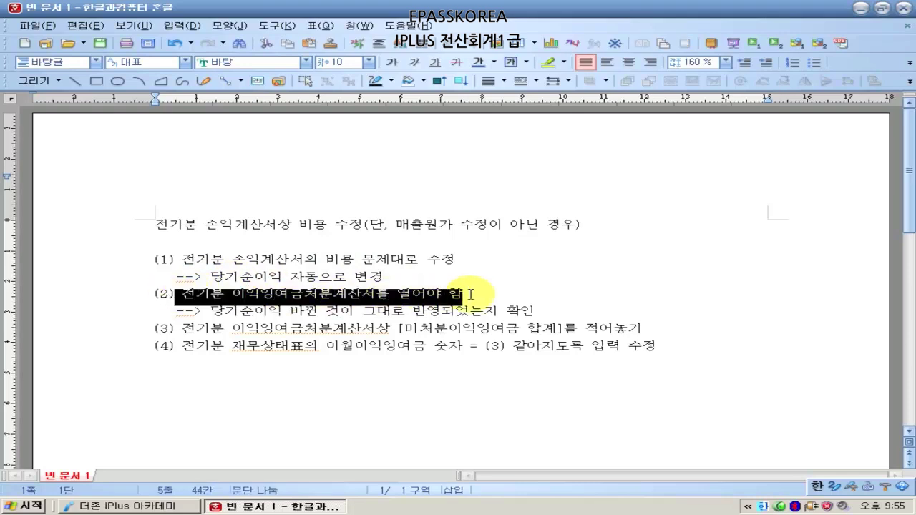
click(485, 310)
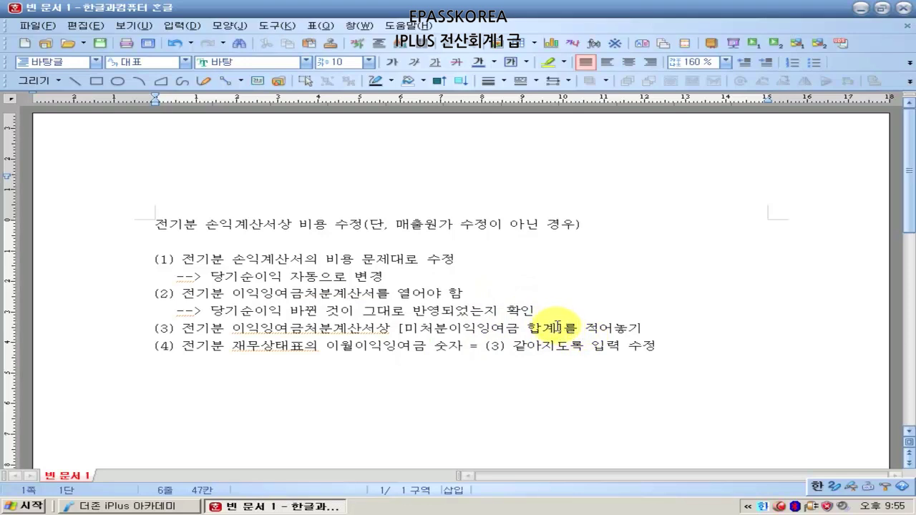
click(558, 326)
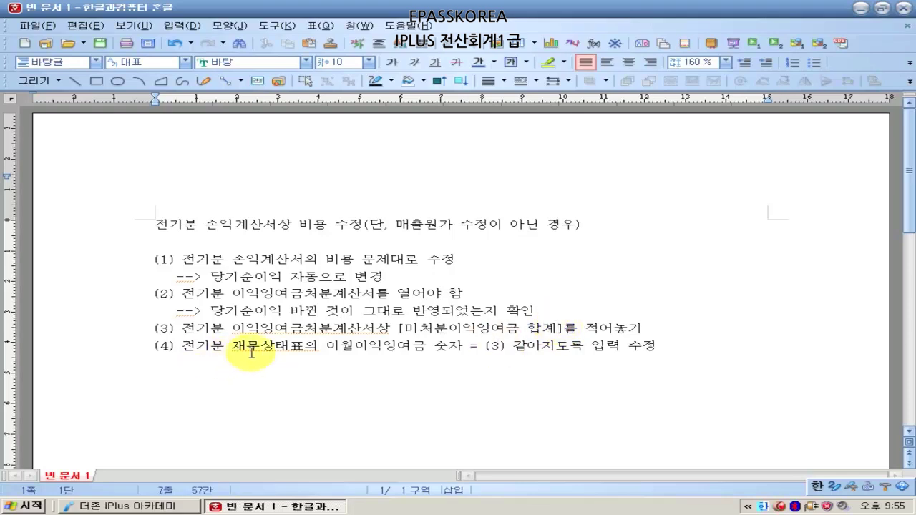
drag(330, 352, 432, 349)
click(434, 348)
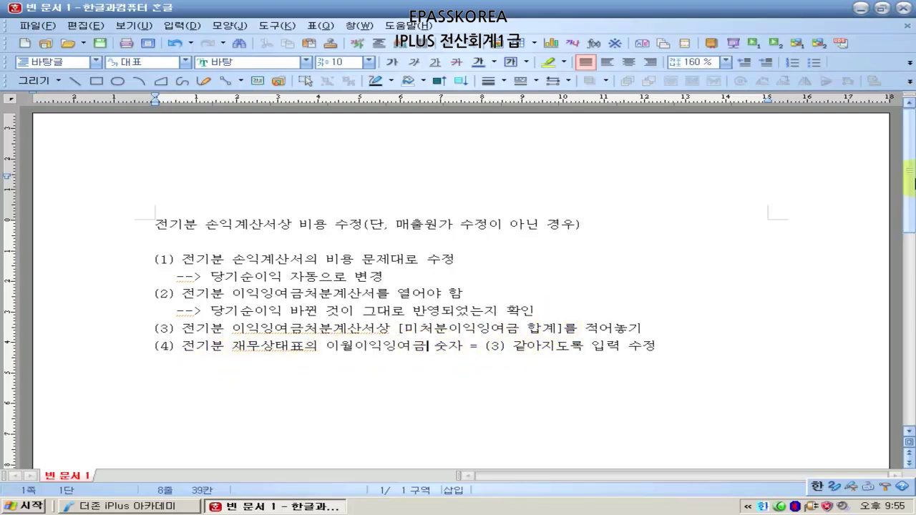
click(863, 9)
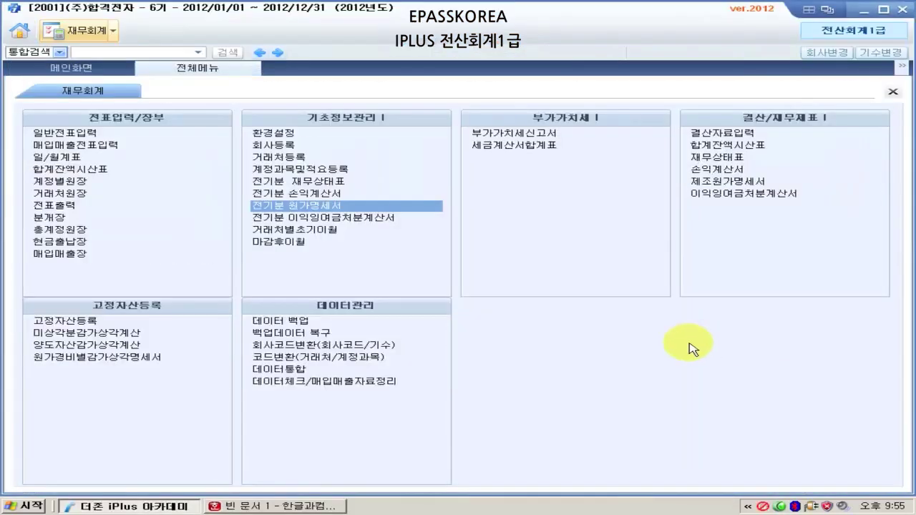